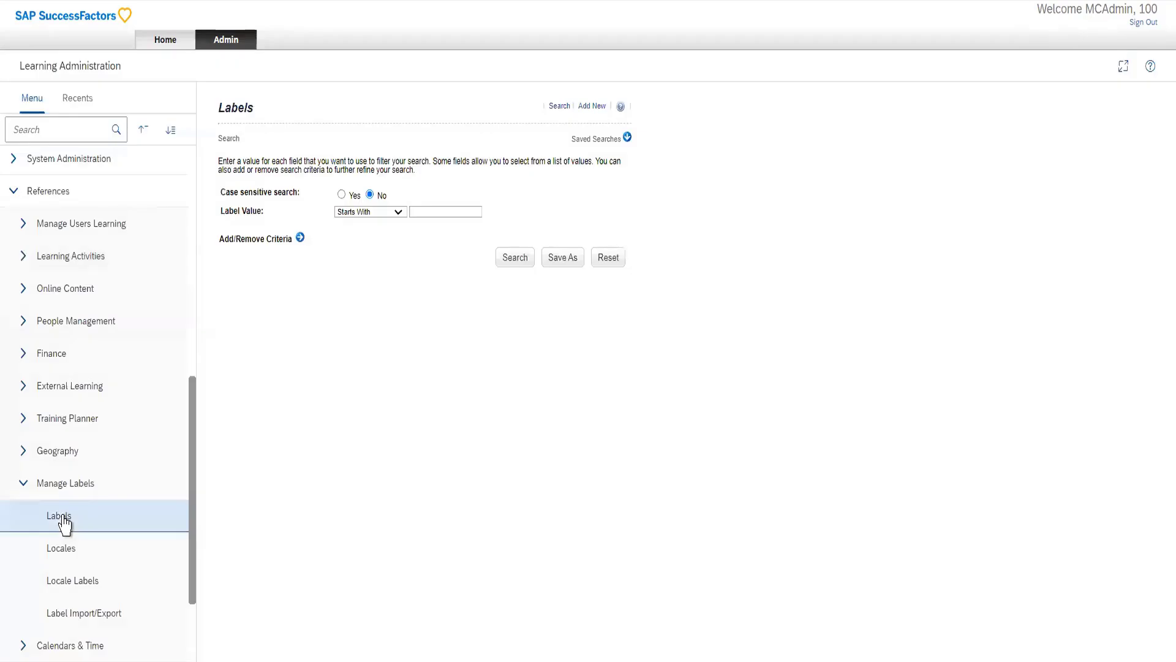
Step: List all labels and examine the summary of alt.508.tableCheckboxTitle and the fourth page of results
click(502, 259)
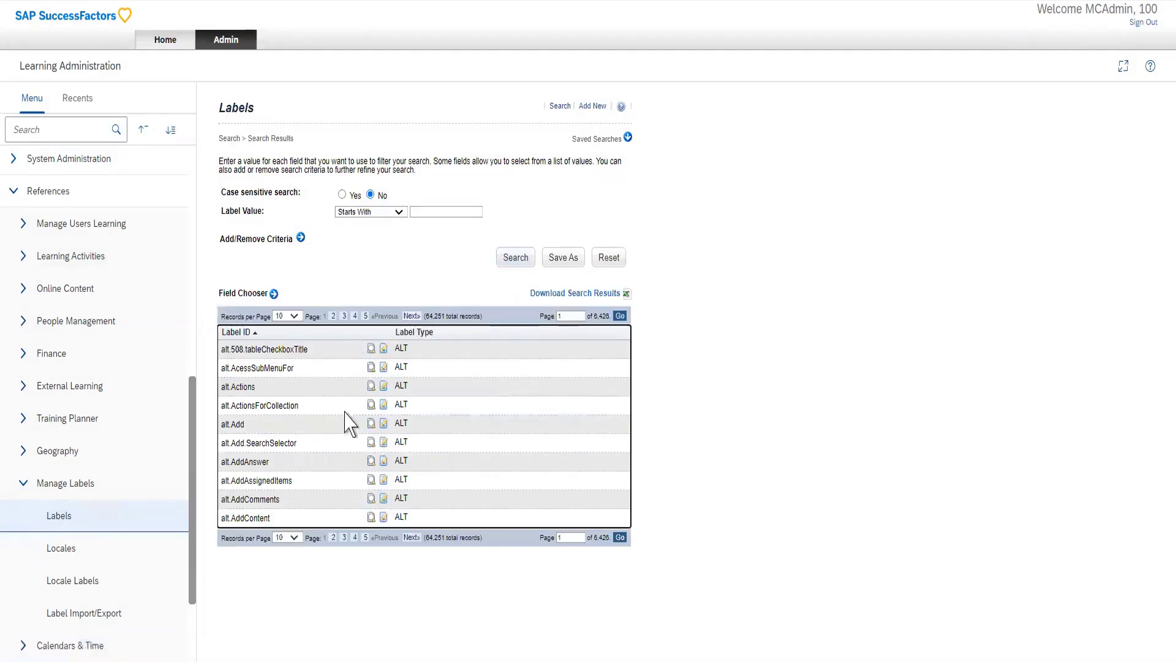
click(385, 350)
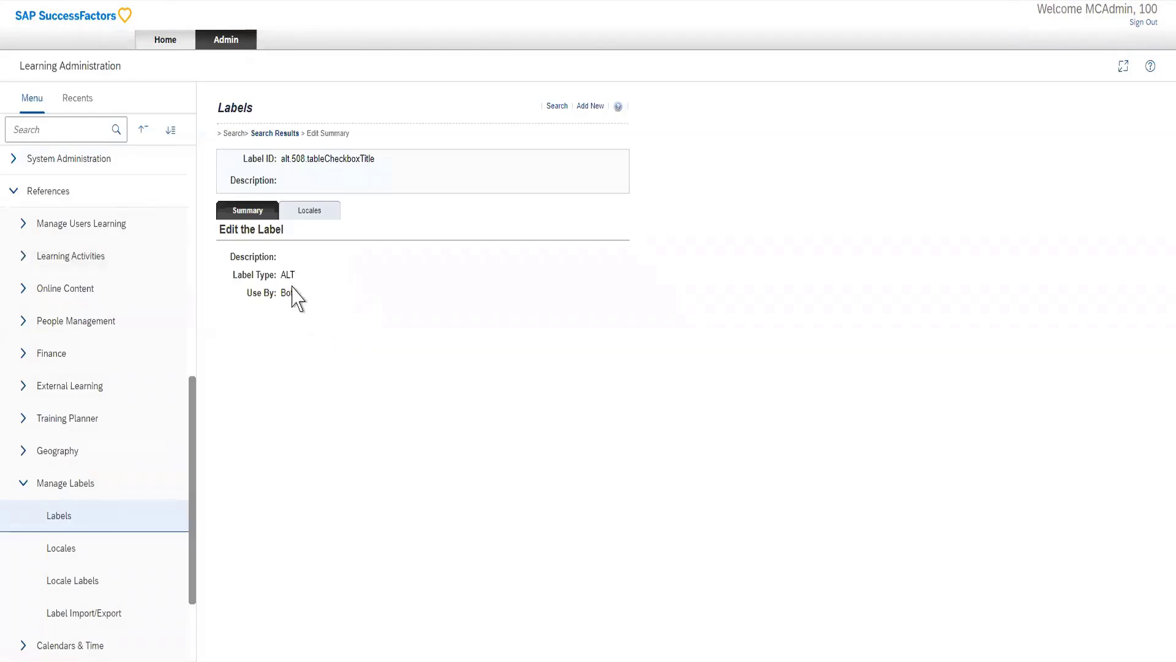
click(589, 106)
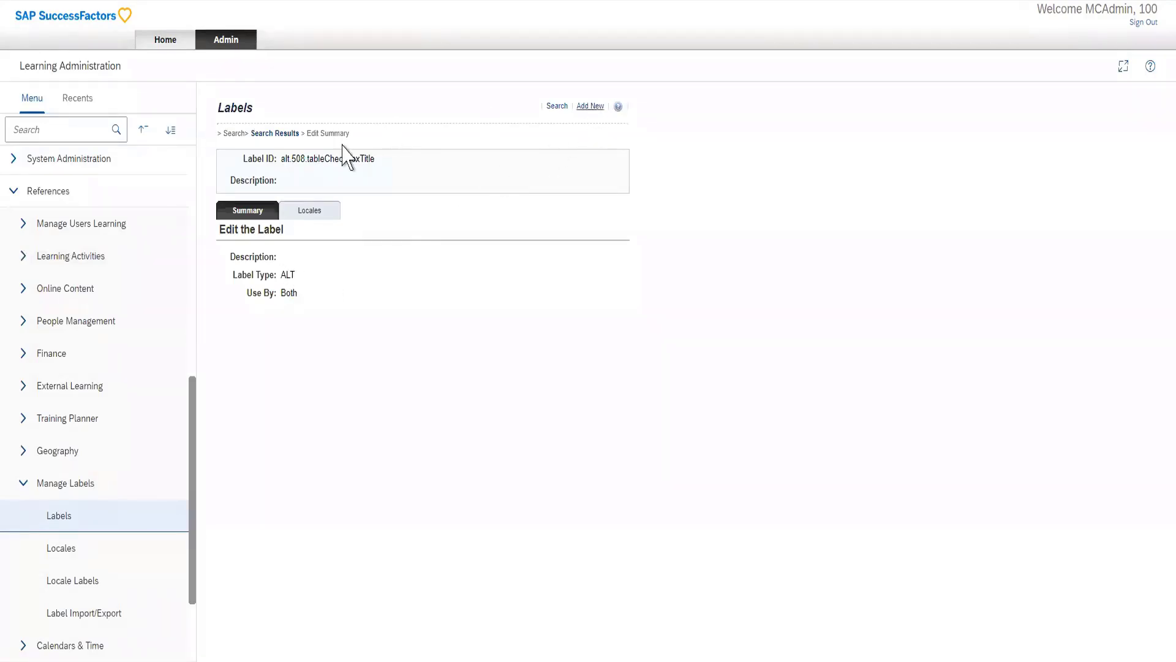
click(275, 134)
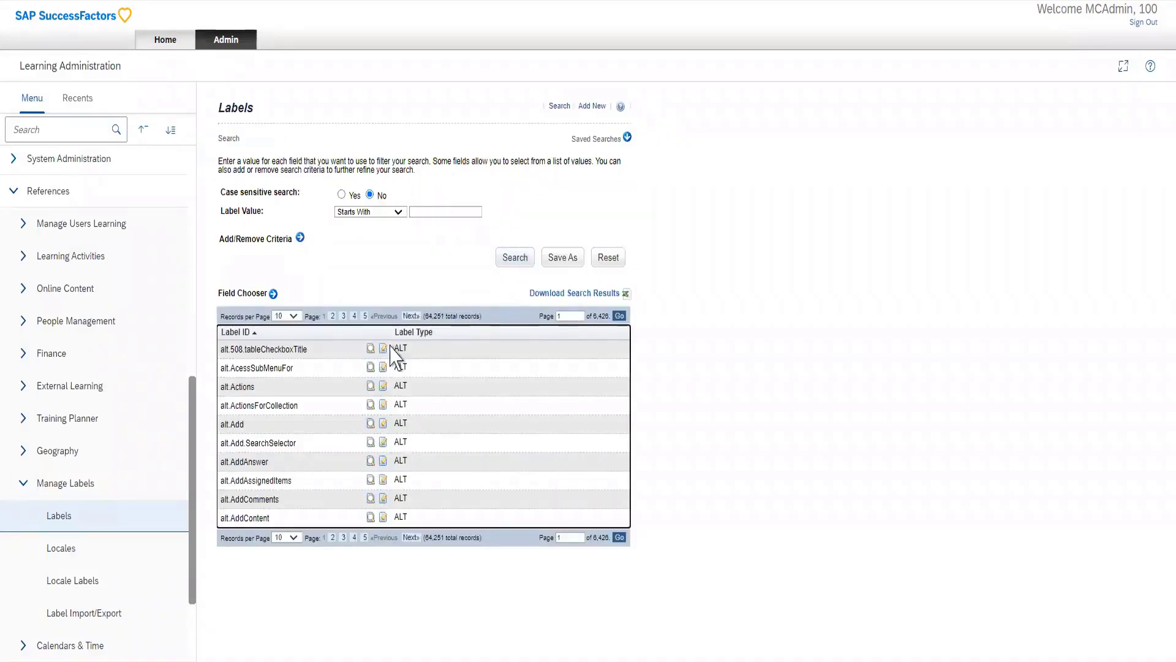
click(354, 316)
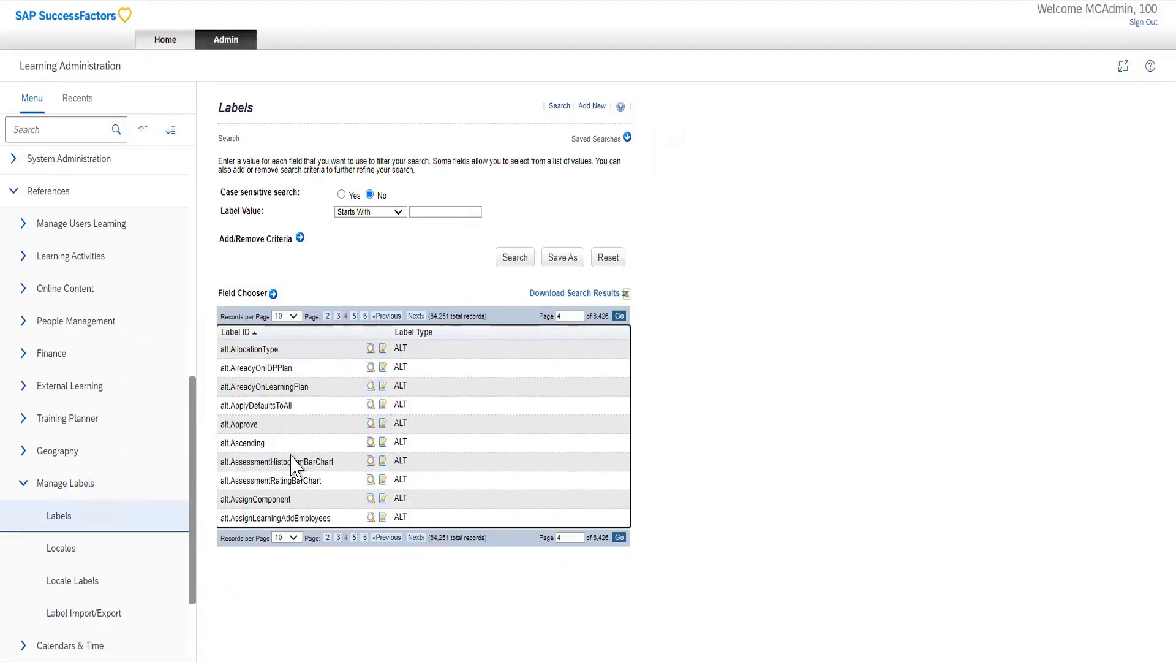
Step: List all locales and view the Arabic locale's summary and decimal pattern settings
click(94, 556)
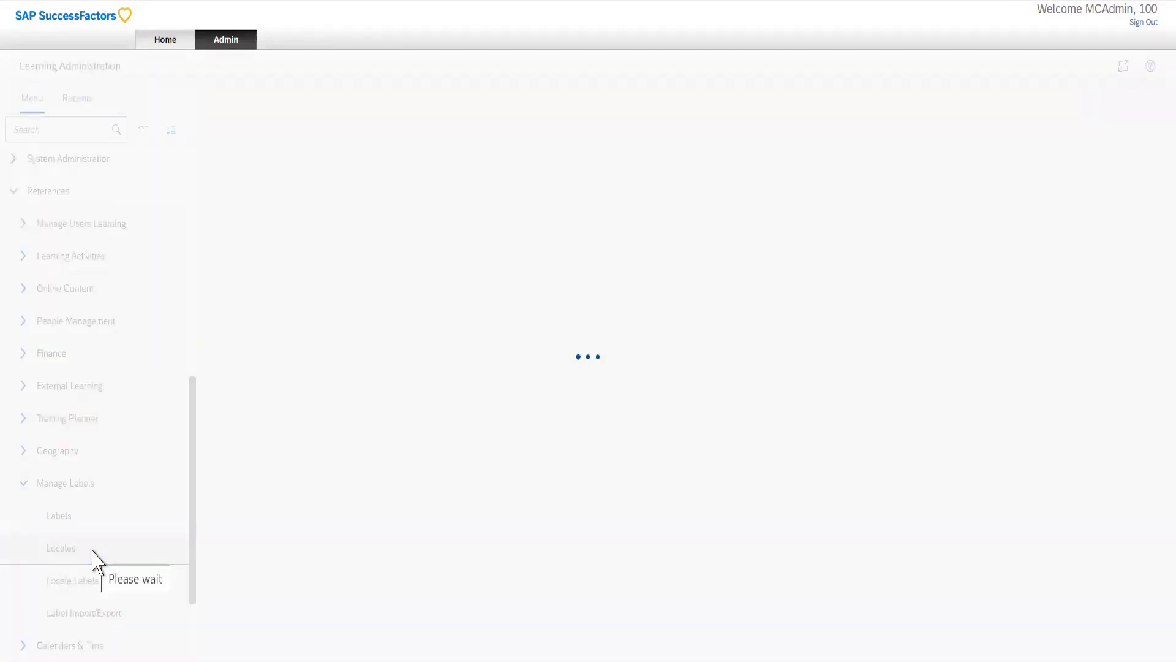
click(509, 295)
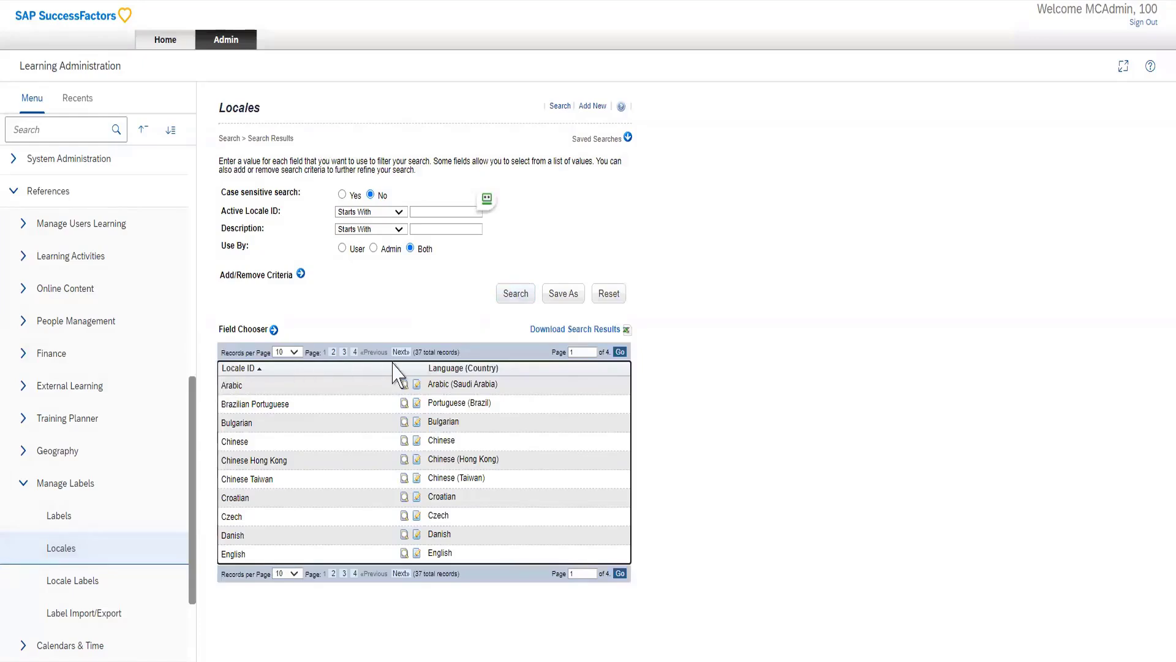
click(417, 386)
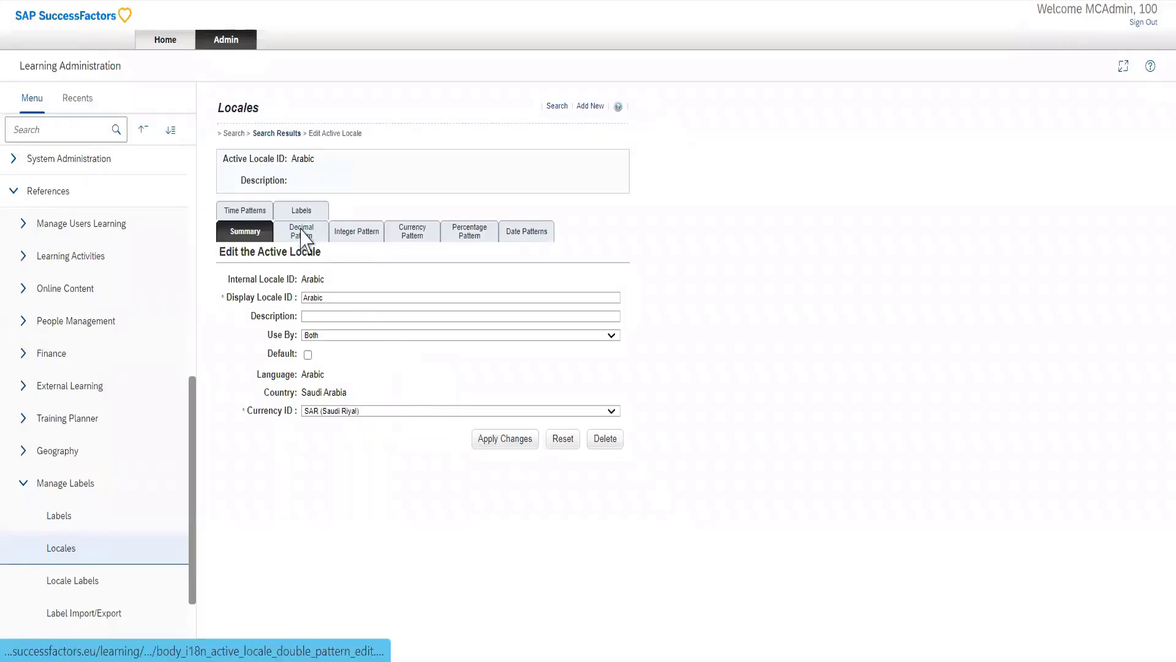
click(330, 236)
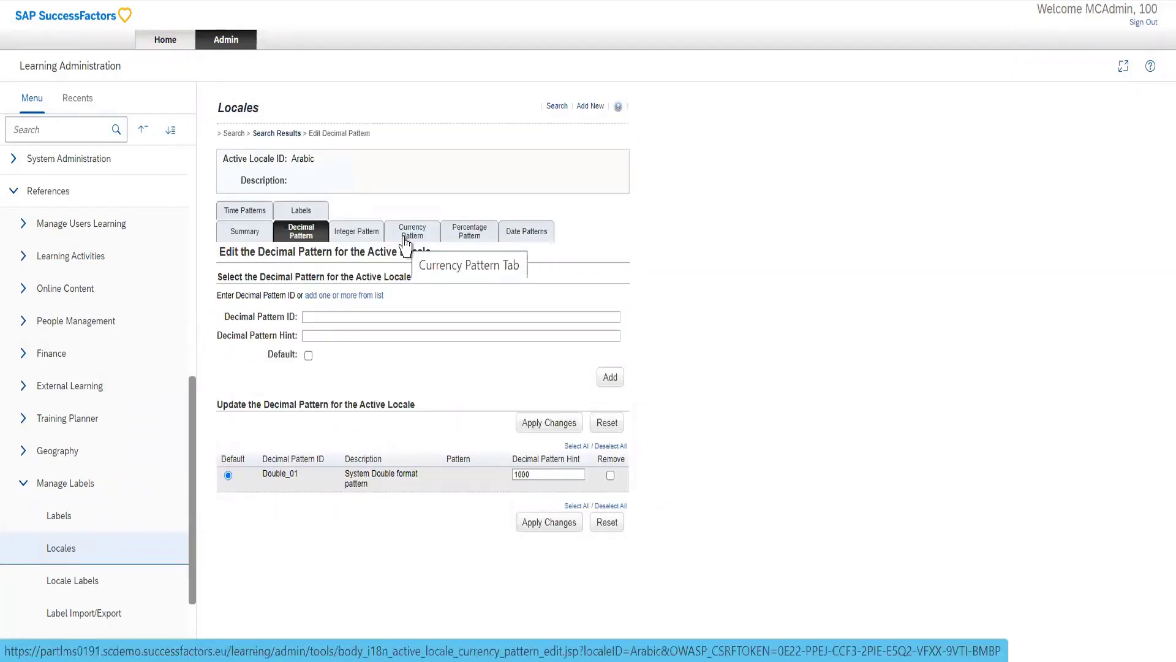
Step: Search the locales again and examine the Chinese locale's decimal and currency pattern settings
click(87, 554)
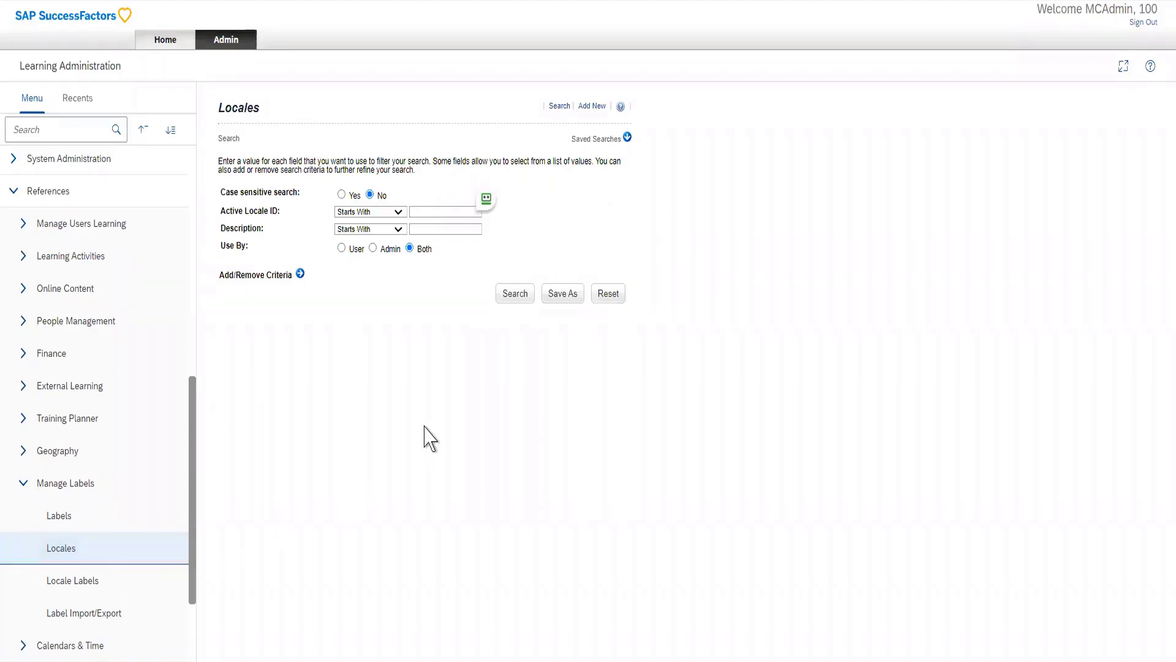
click(521, 297)
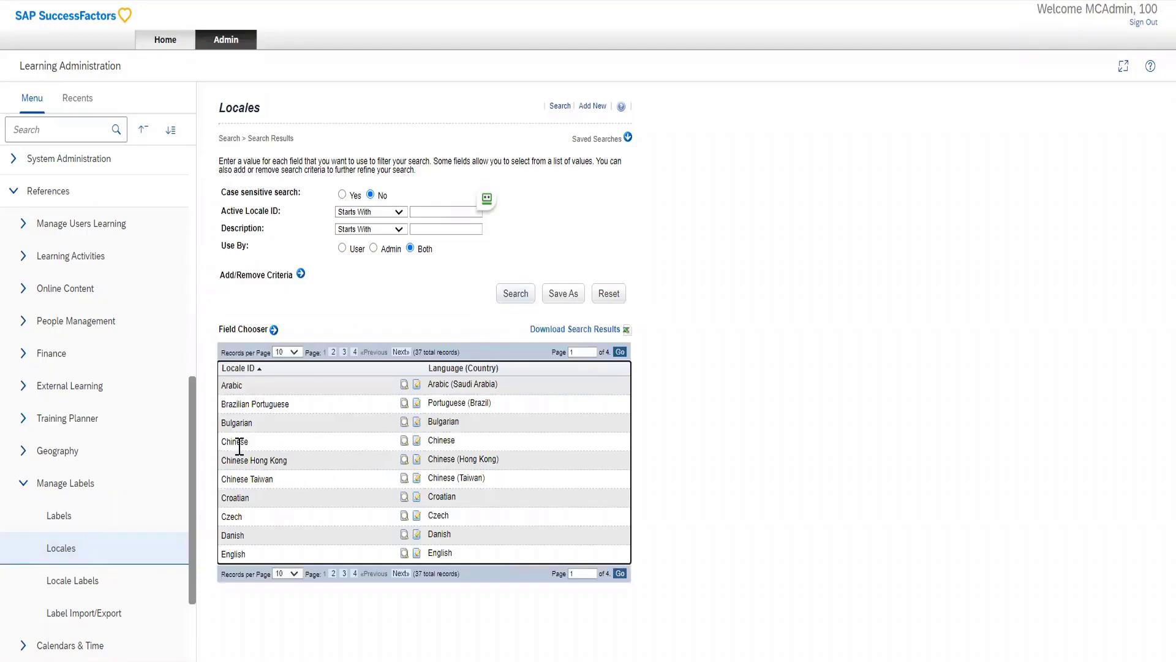
click(417, 442)
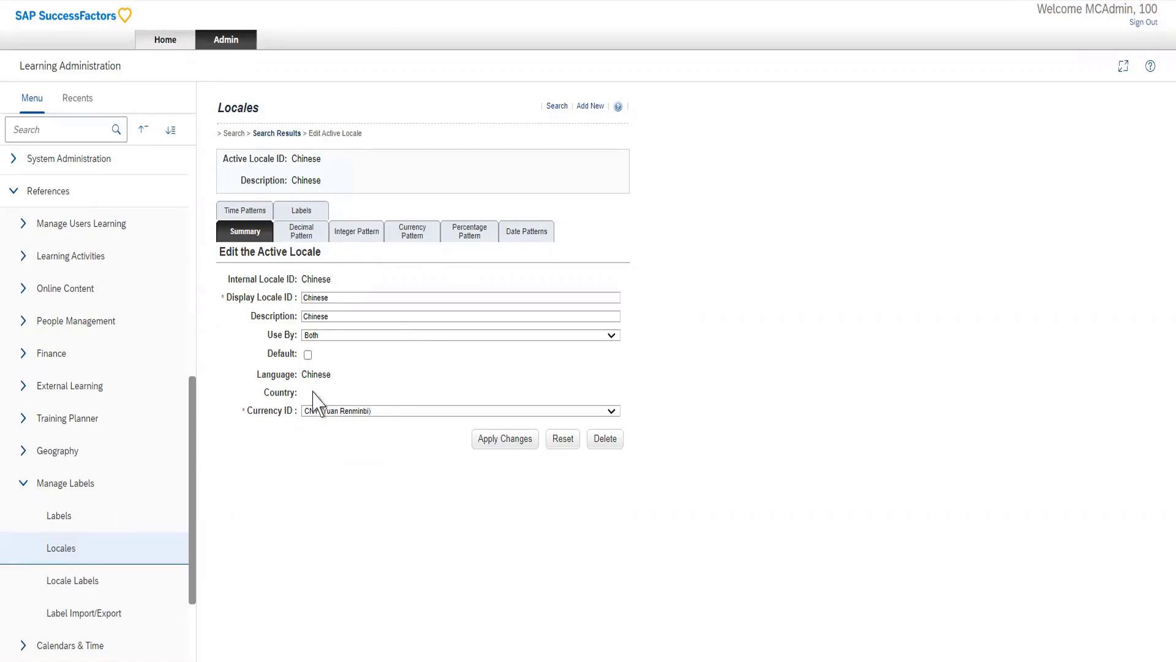
click(301, 236)
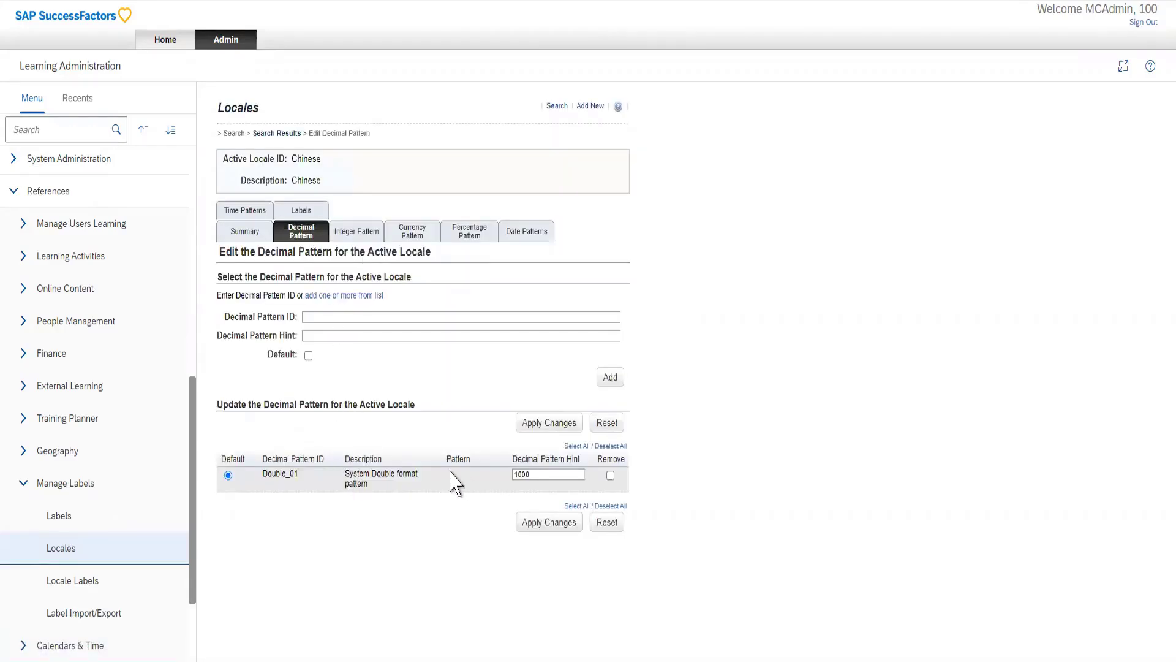
double_click(539, 475)
click(406, 244)
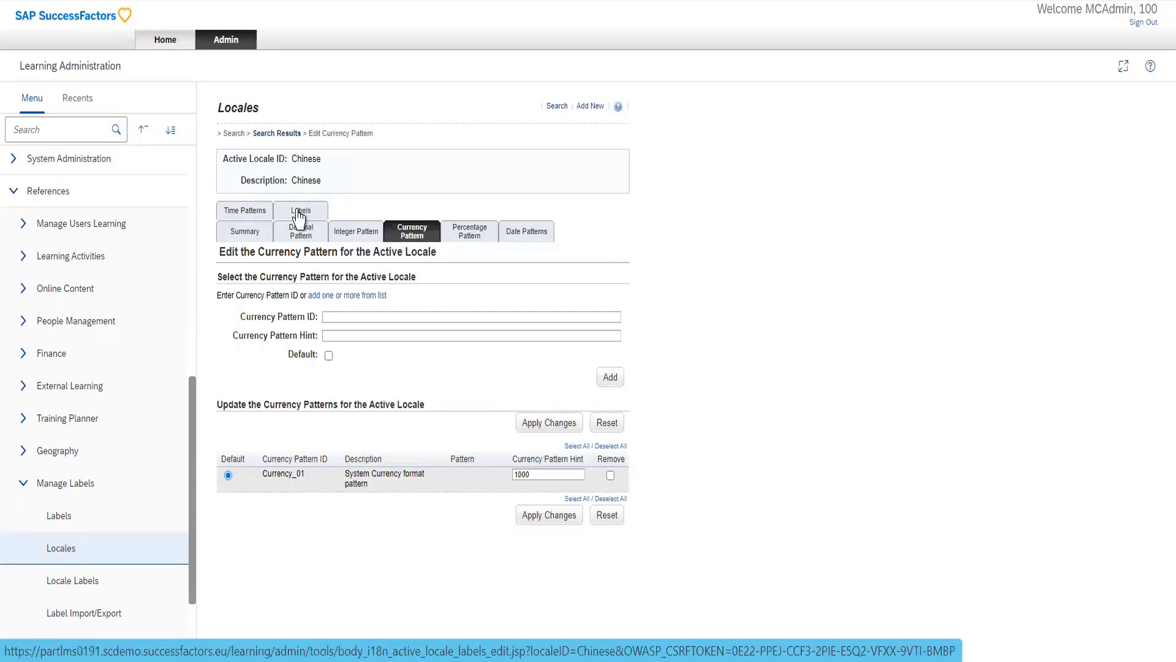
Step: View the Chinese locale's label values and examine the original and current values in its label change report
click(298, 215)
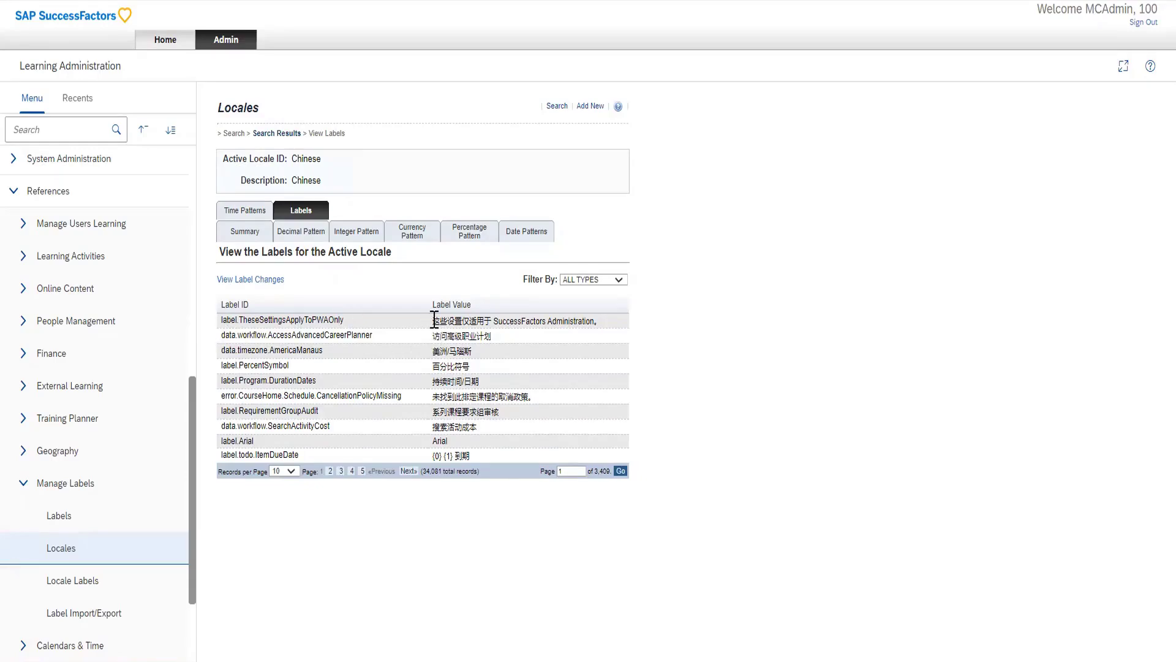
drag(433, 319, 492, 321)
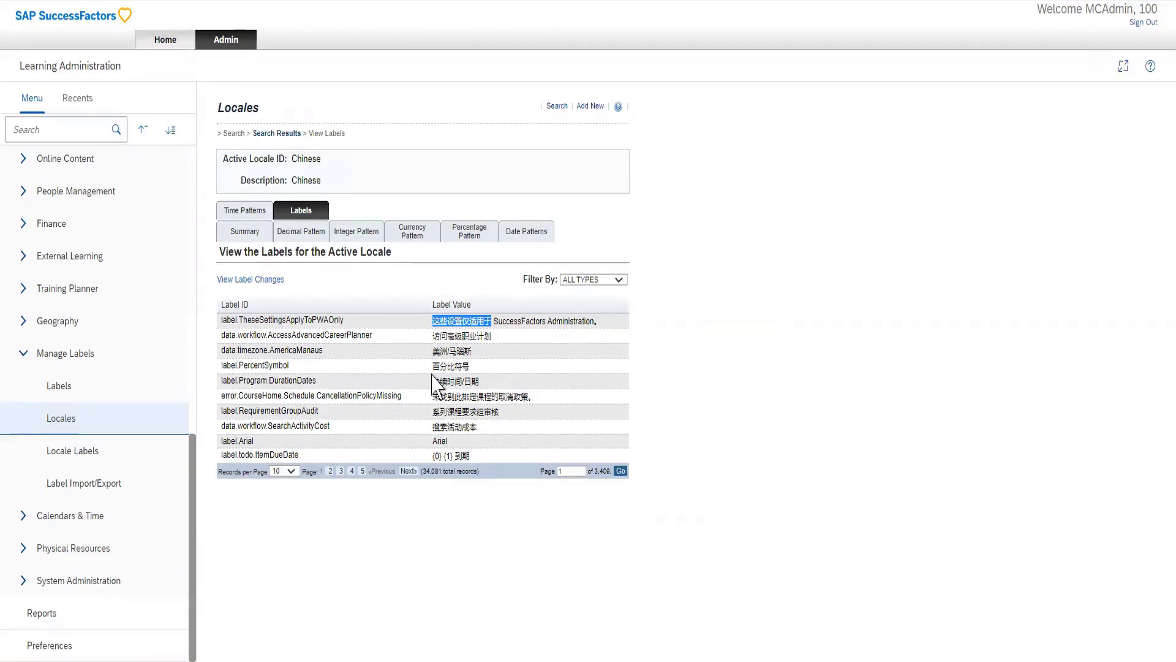
click(277, 283)
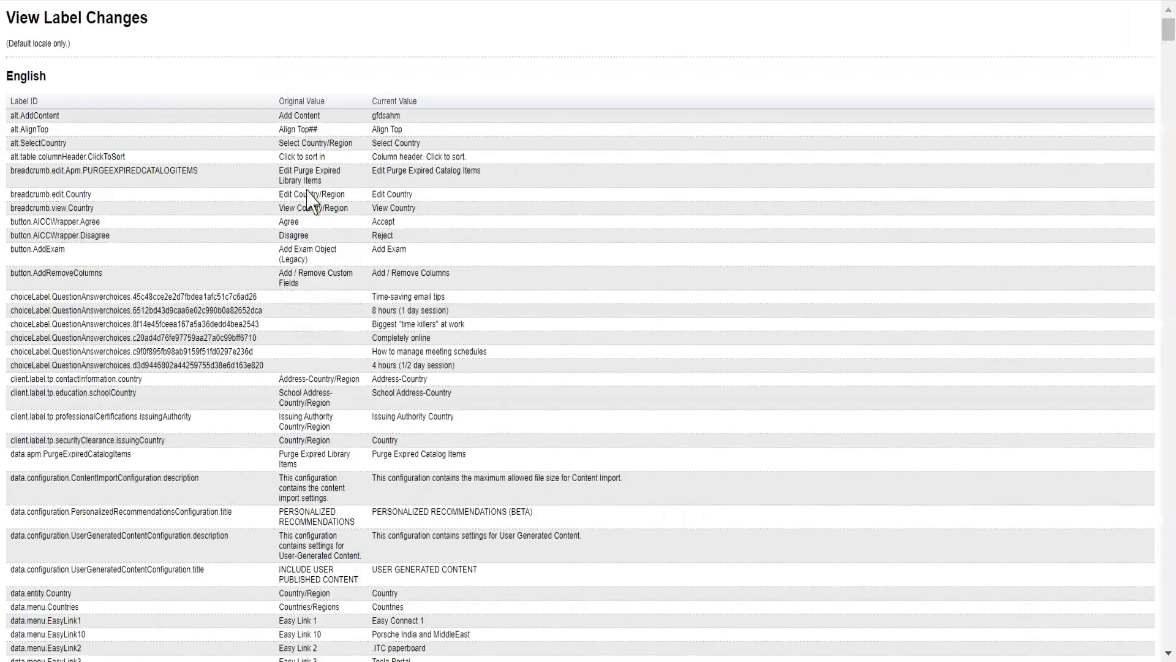
scroll(294, 285, down, 1)
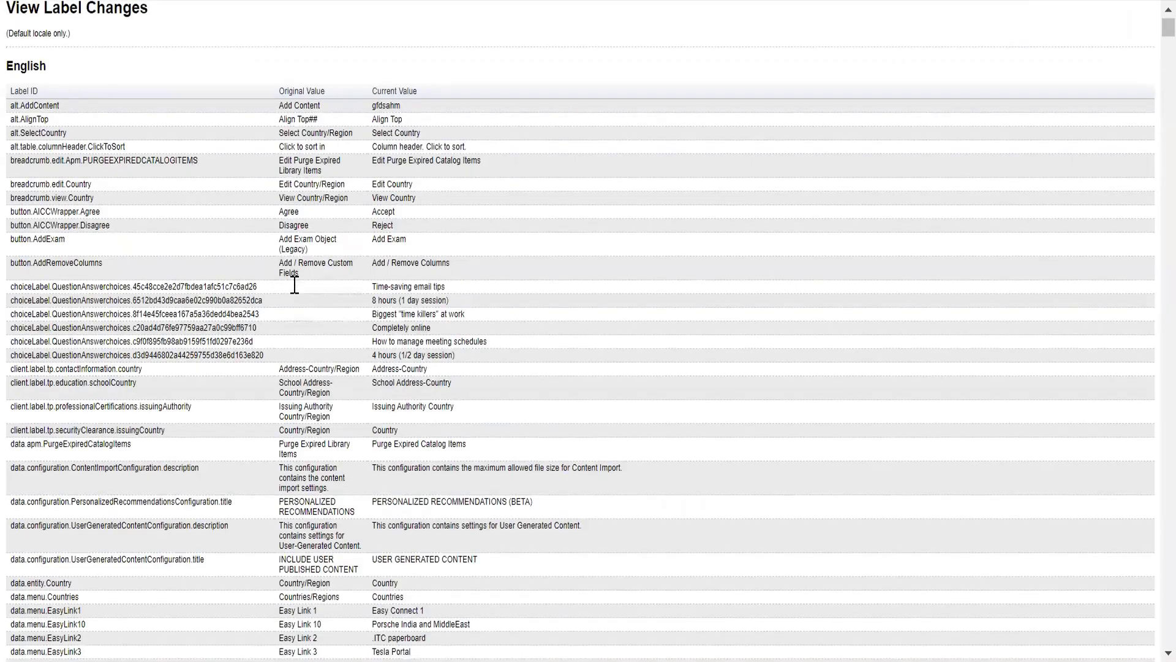
scroll(294, 285, down, 9)
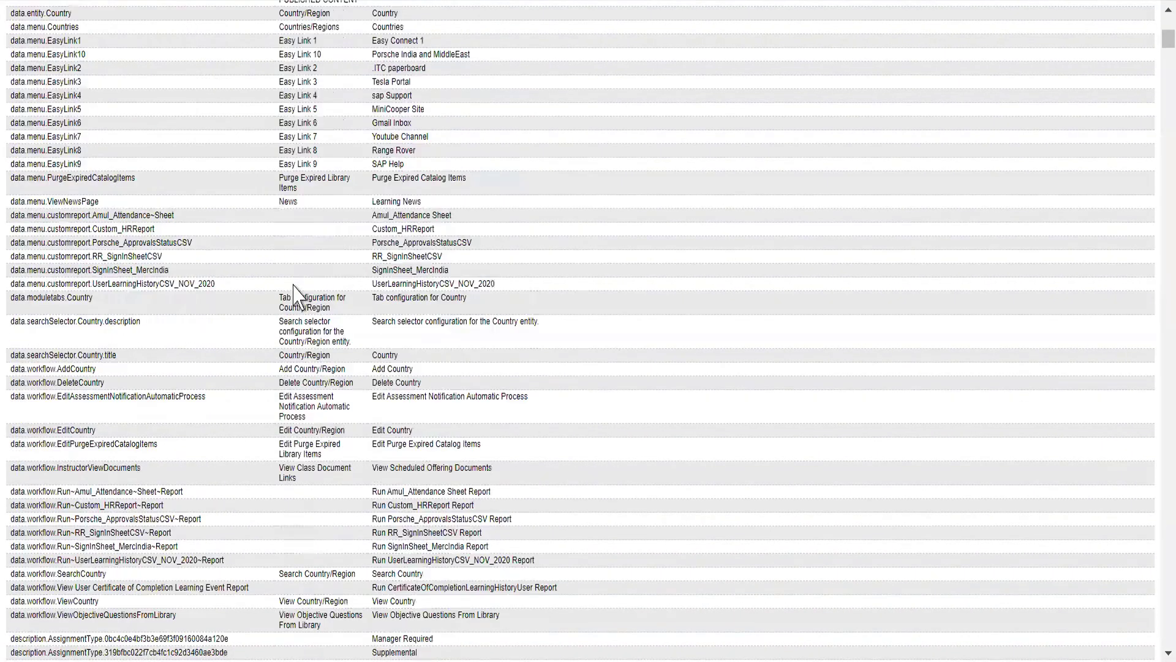
scroll(293, 286, down, 8)
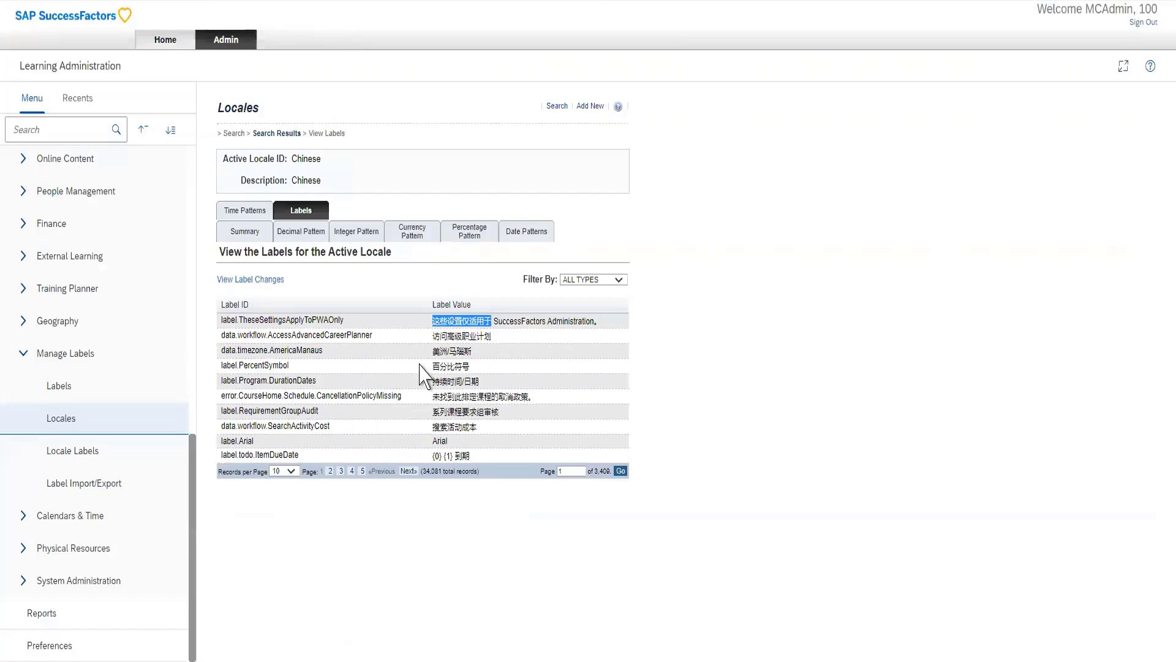
Step: Start a new item under Learning Activities
scroll(89, 374, up, 15)
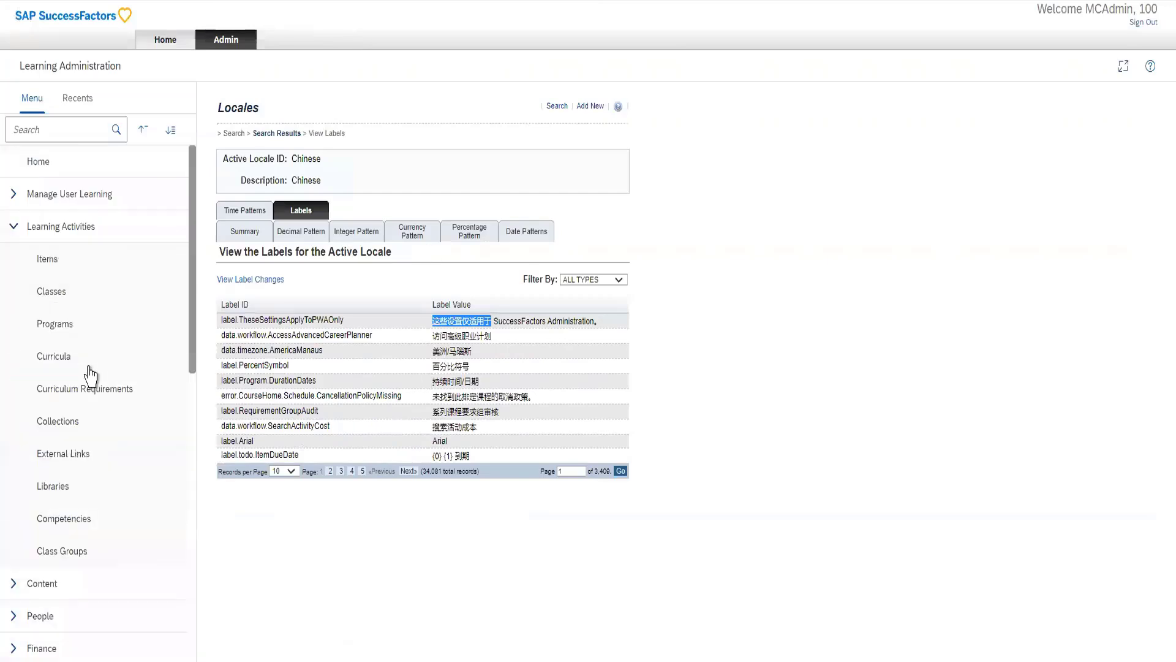
click(73, 274)
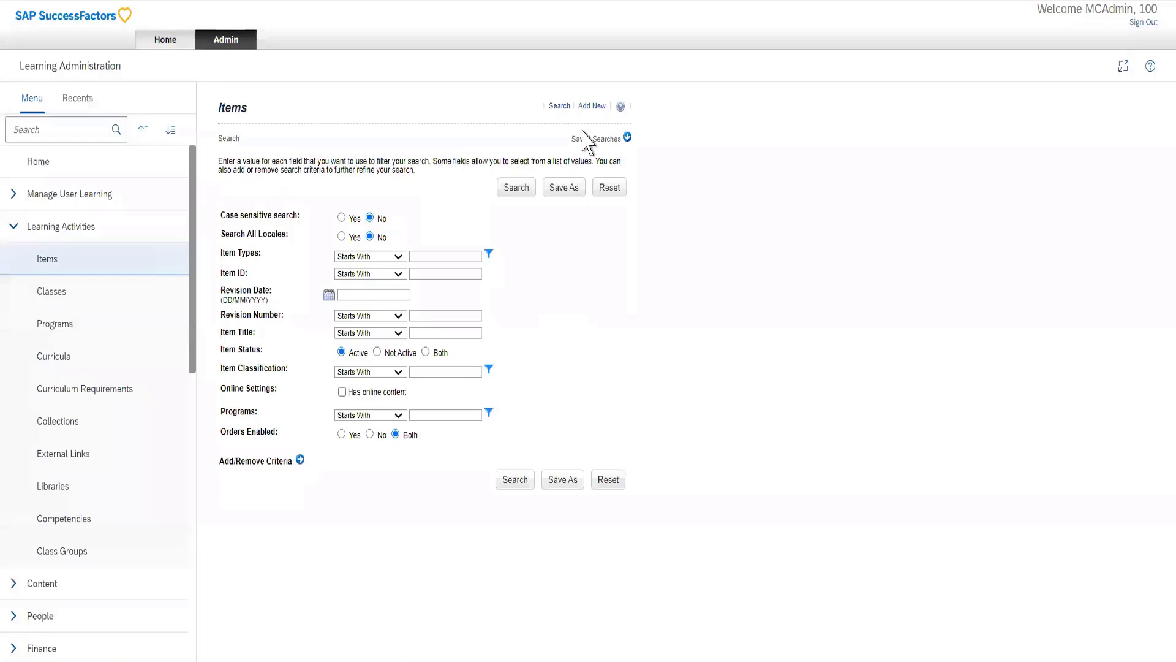
click(591, 107)
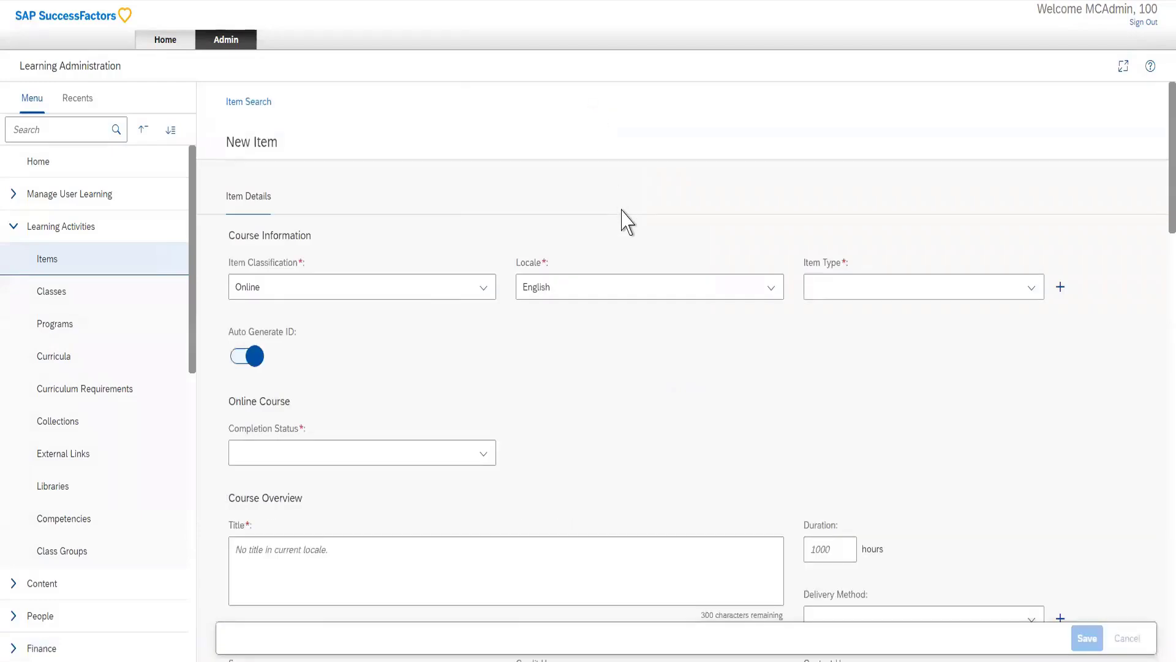
Step: Find "local" on the page and set the new online item's locale to Chinese
key(ctrl+f)
text(local)
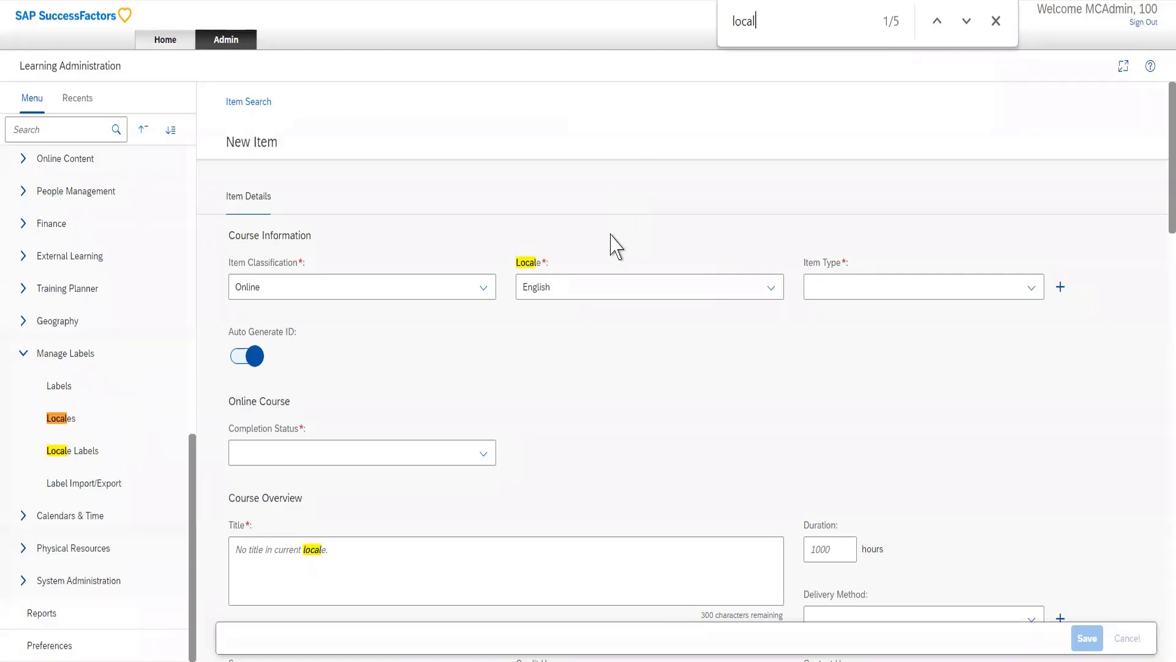
key(Return)
click(770, 294)
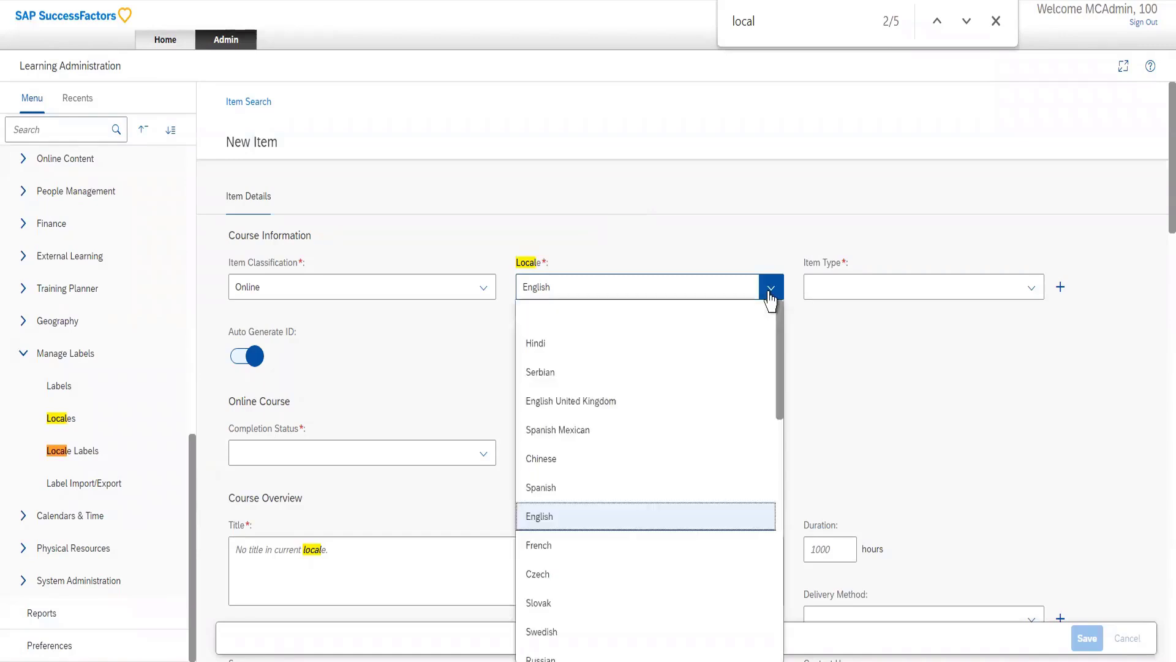
click(568, 465)
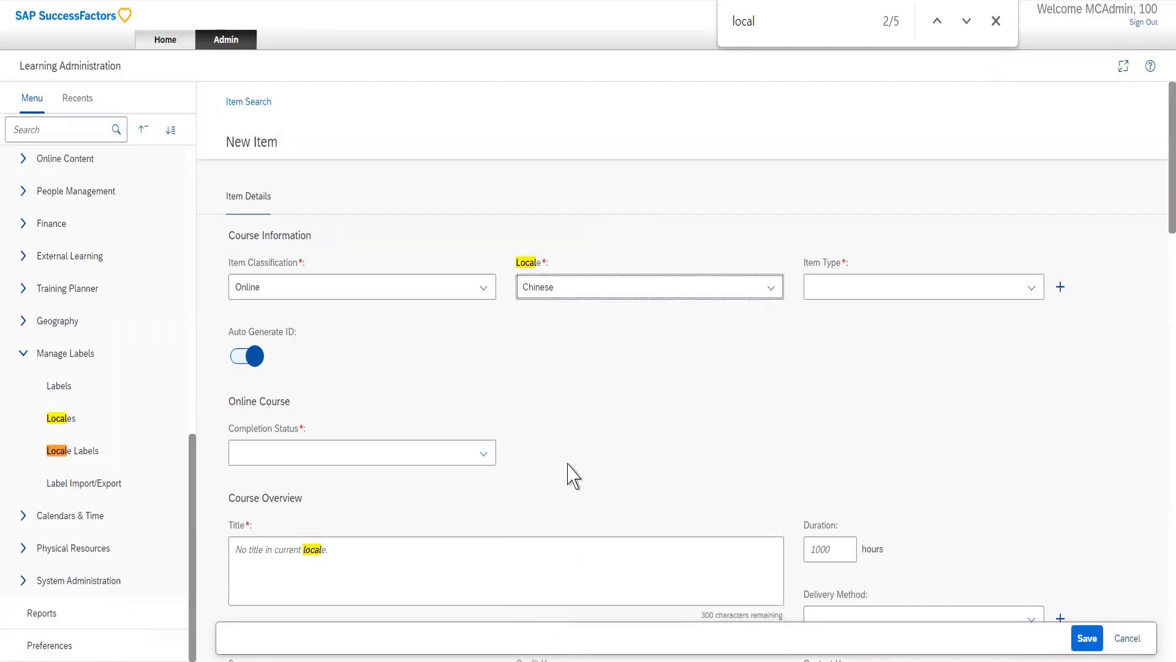
click(769, 290)
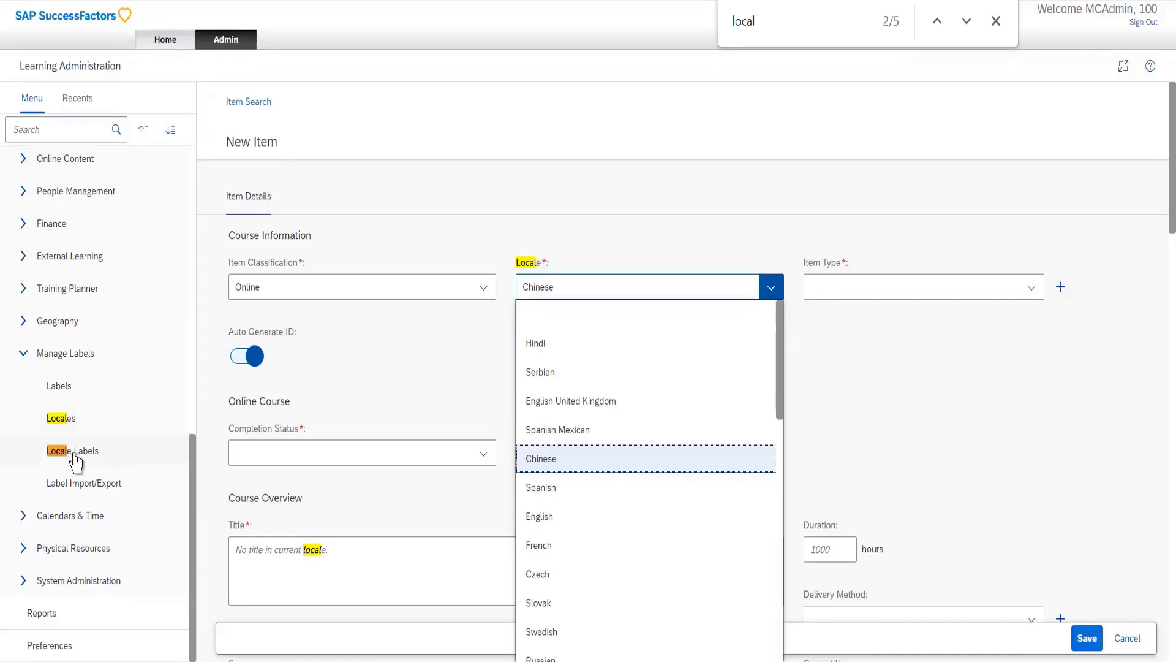
Step: Start a label export in Label Import/Export with Chinese as the active locale ID
click(101, 489)
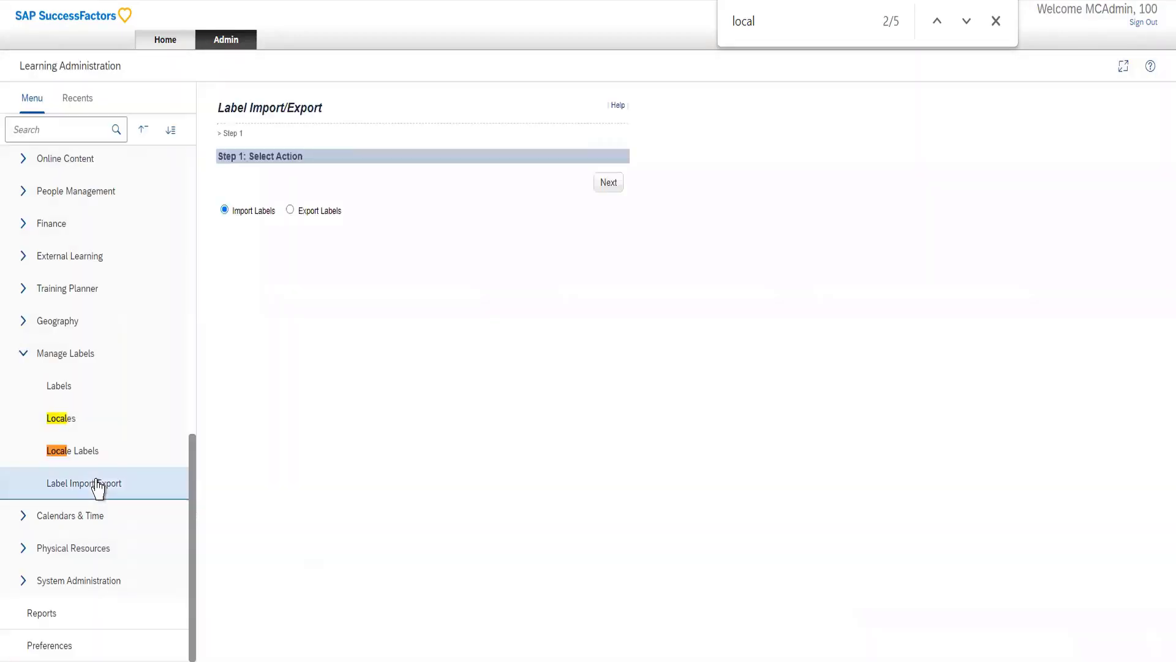
click(289, 212)
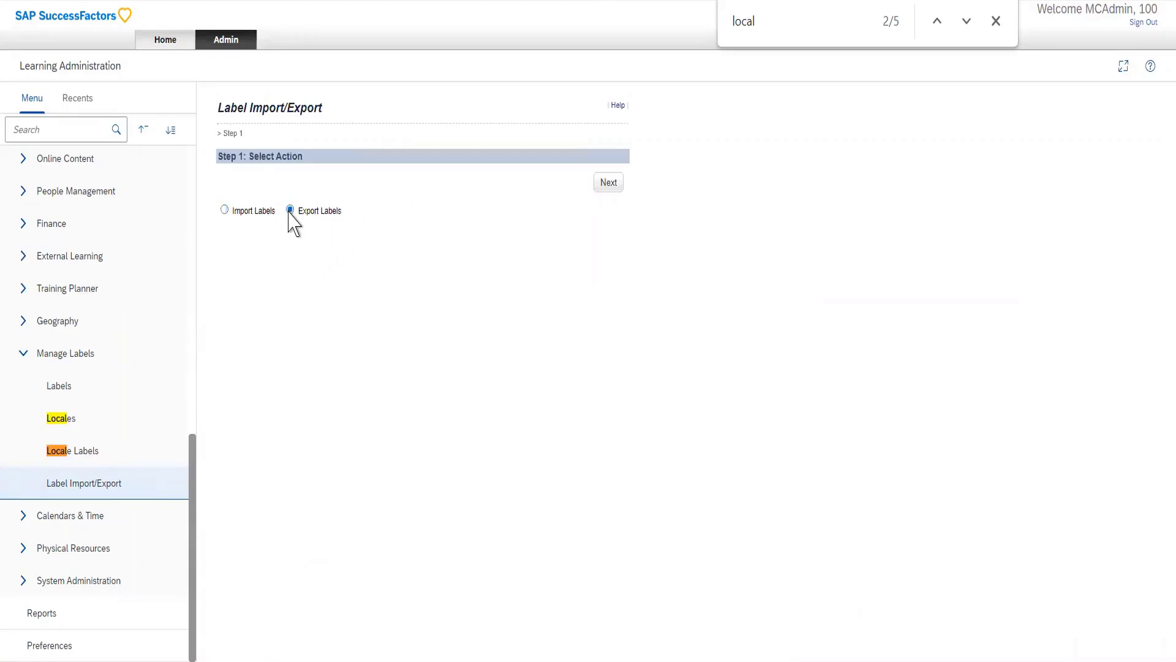
click(609, 183)
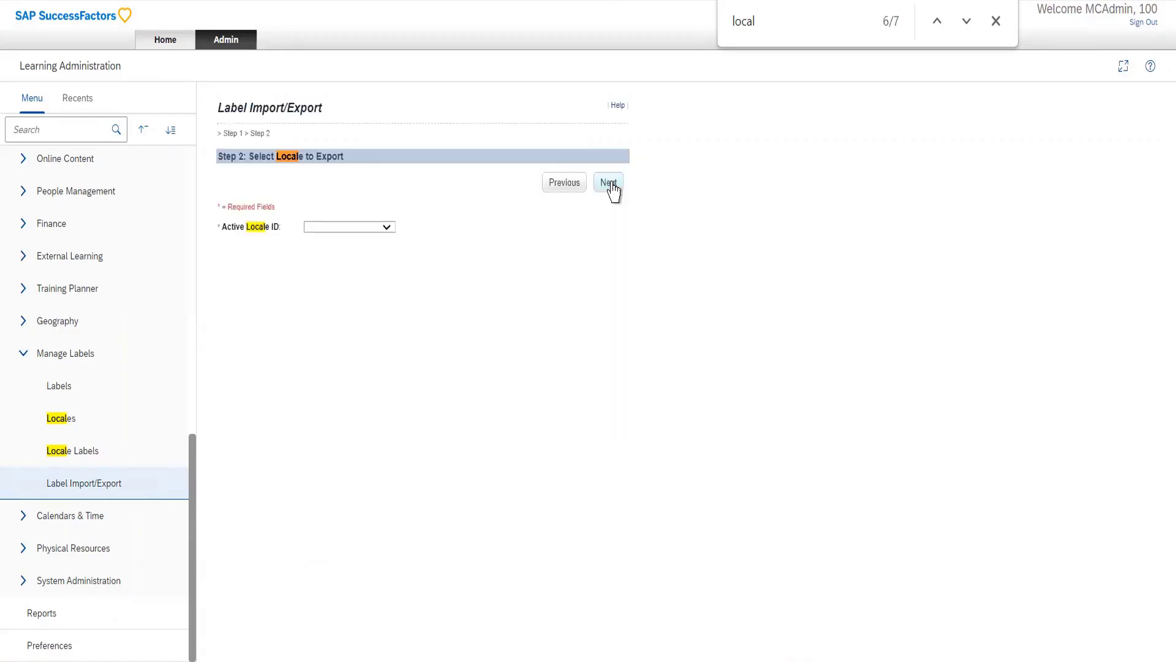
click(386, 227)
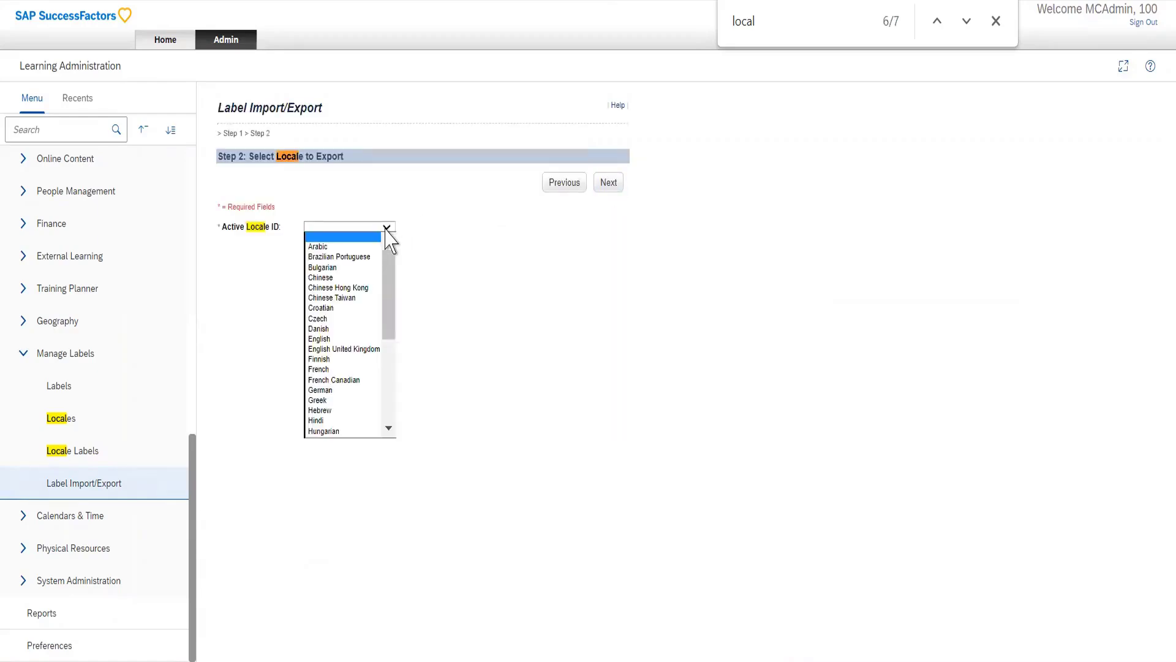
click(331, 278)
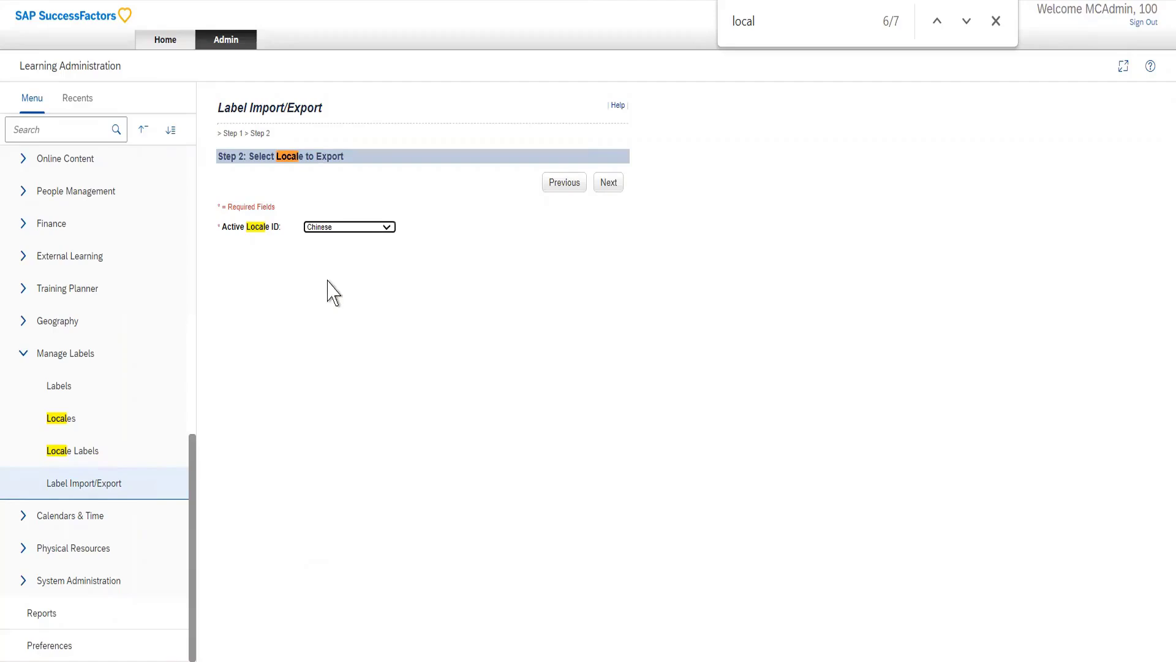
click(609, 187)
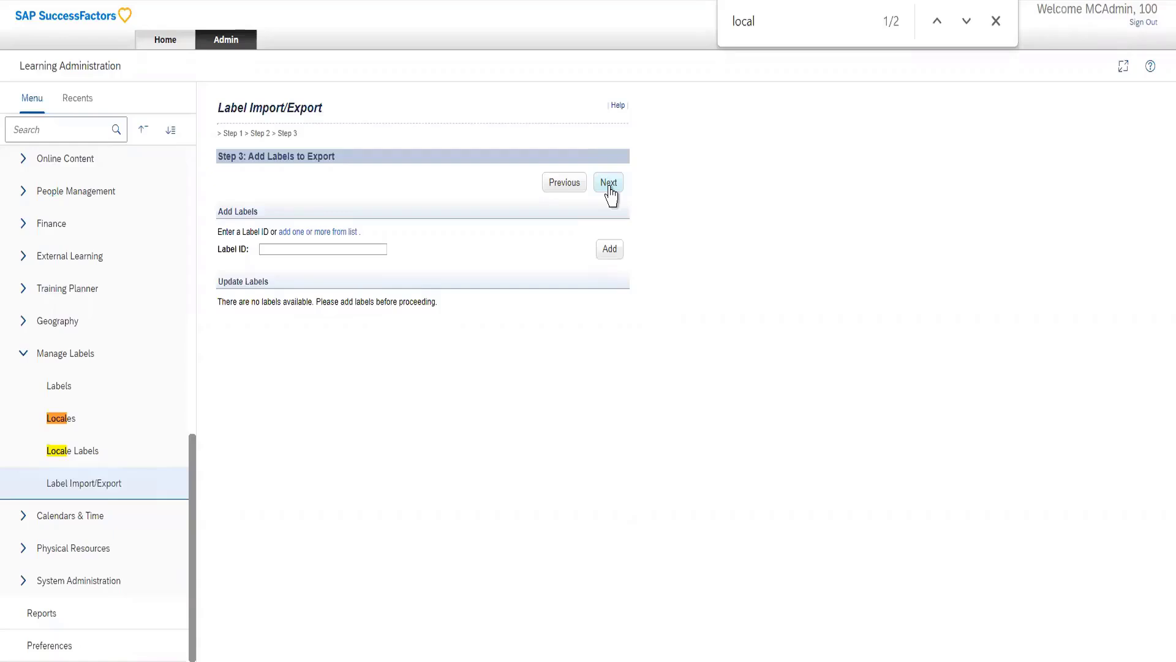
Step: Add the label alt.Add from the label list to the labels for export
click(358, 250)
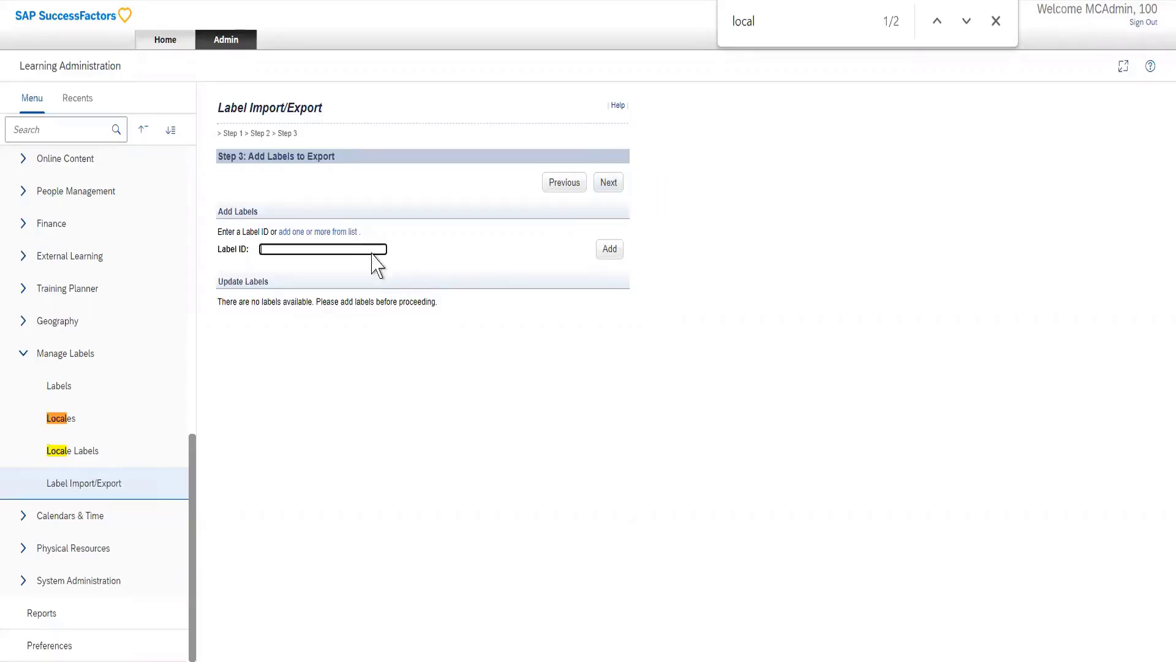
click(345, 233)
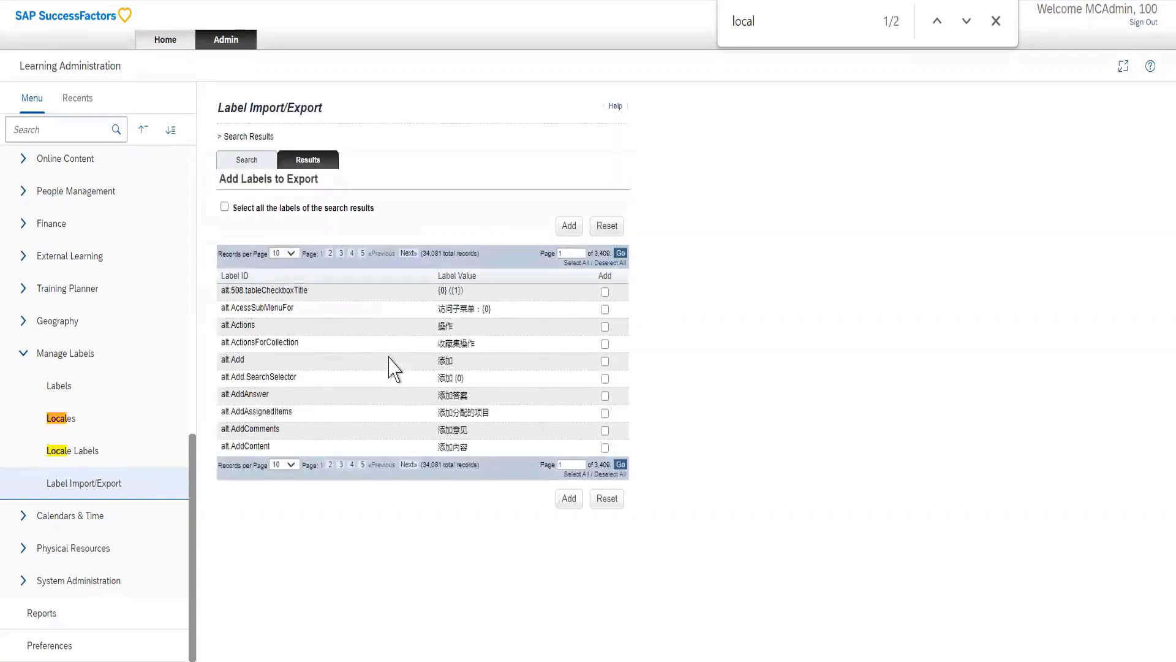
click(605, 362)
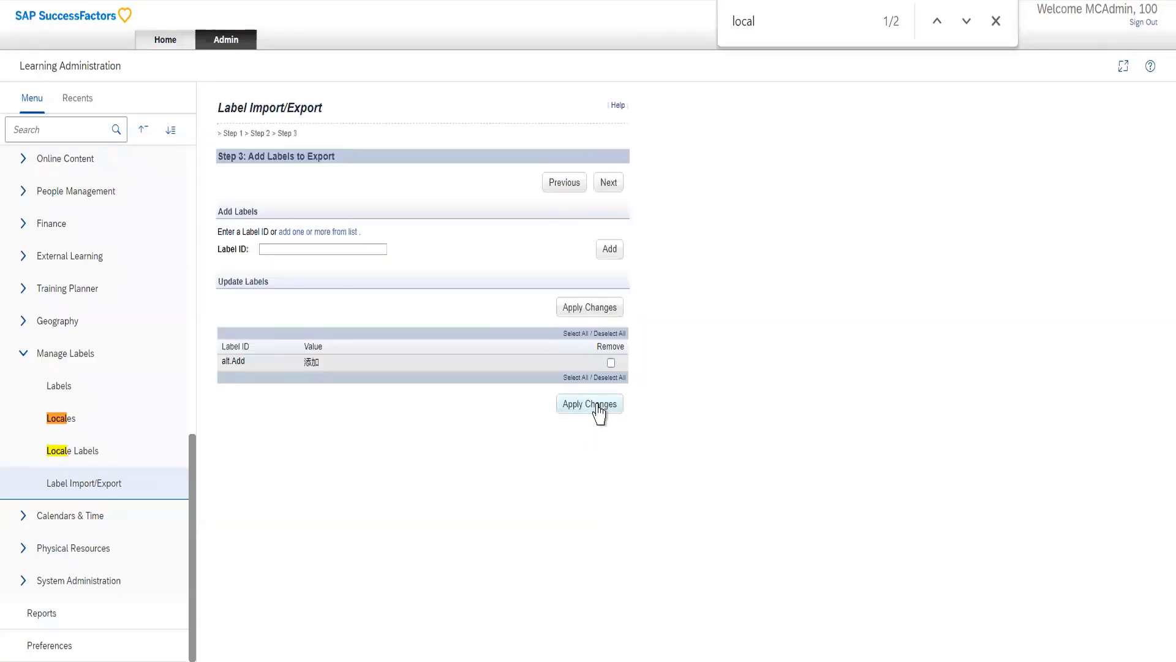
Step: Apply the changes to the list of labels for export
click(599, 412)
click(609, 309)
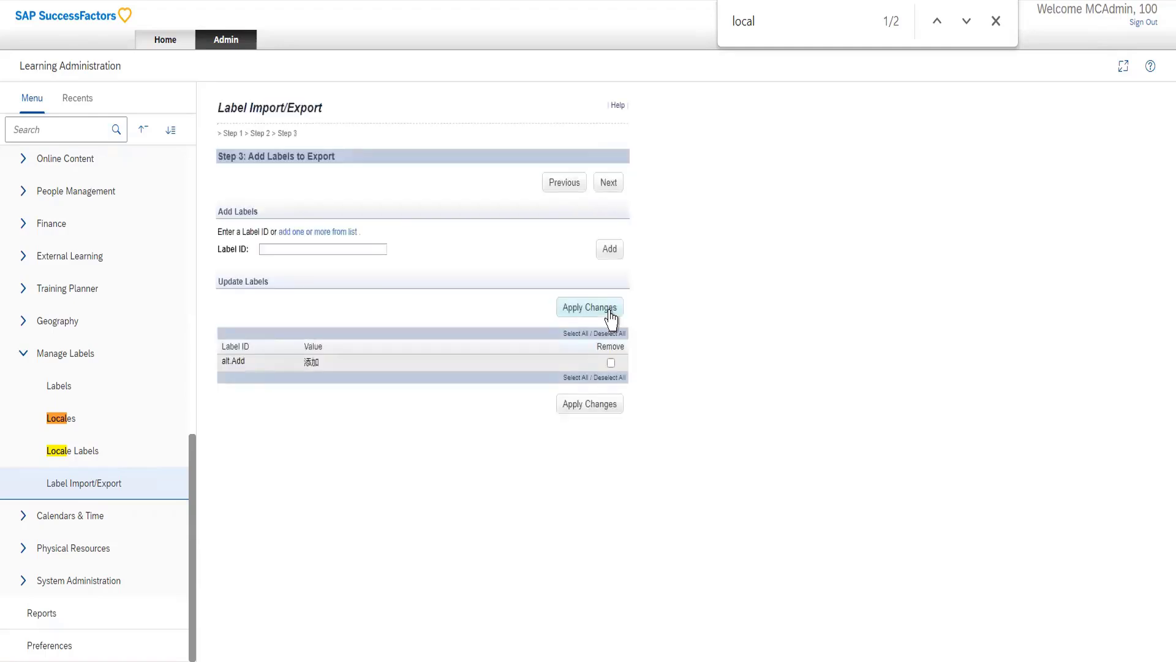
click(582, 409)
Step: Start a label import in Label Import/Export and try to continue without choosing an import file
click(88, 488)
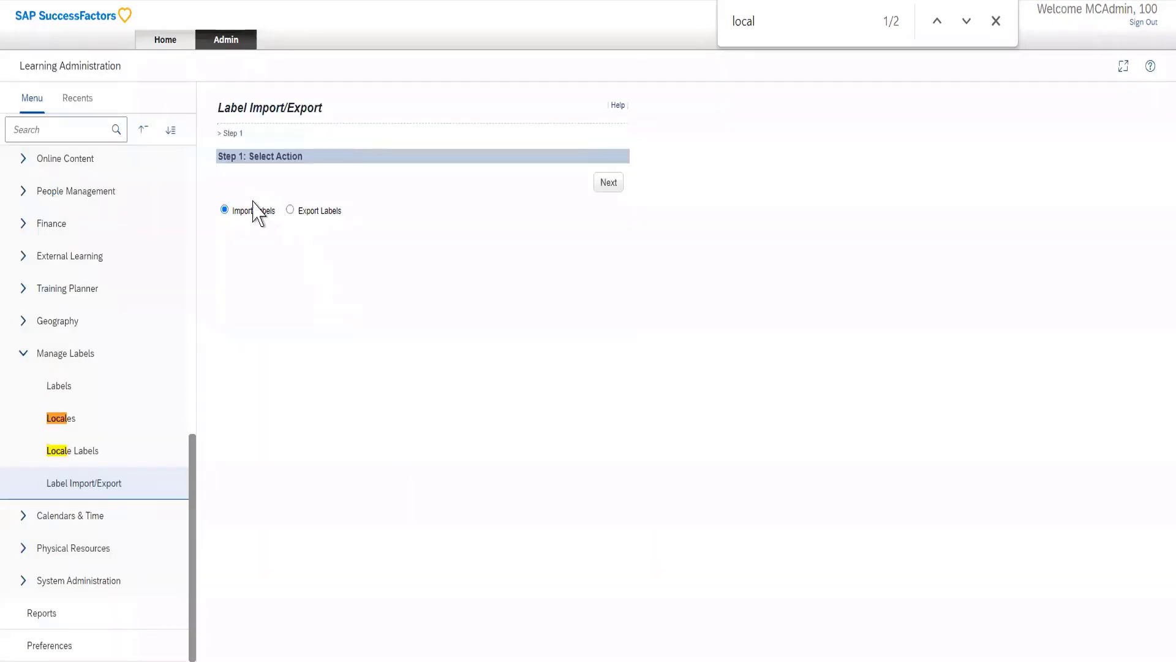
click(604, 182)
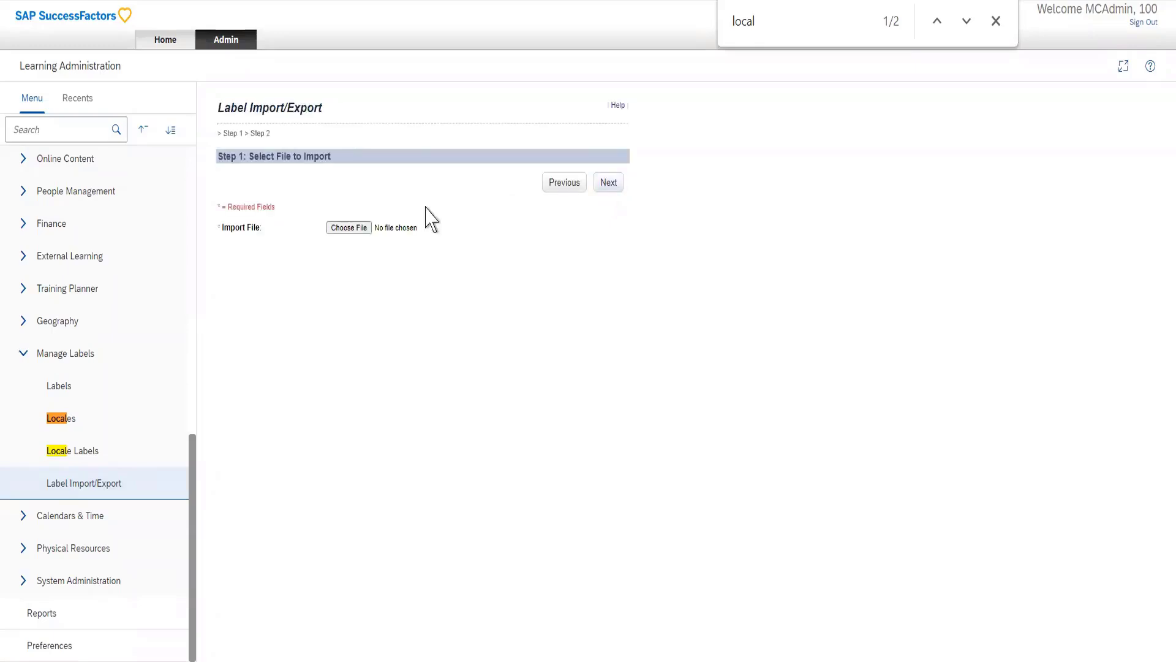
click(353, 228)
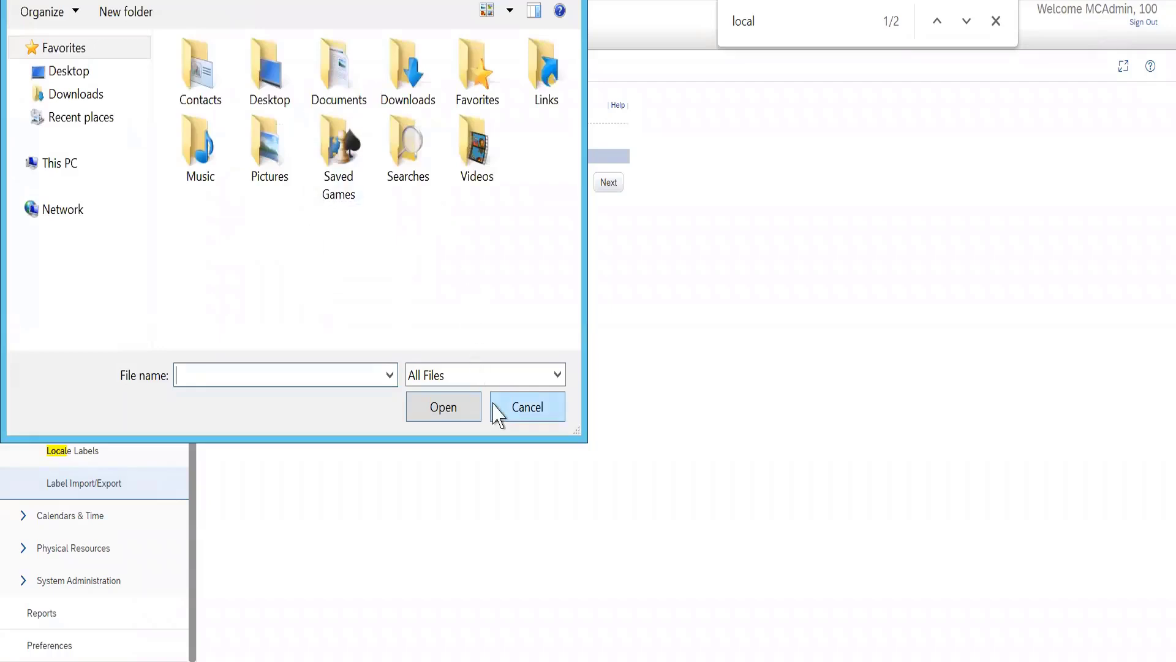
click(499, 414)
click(609, 189)
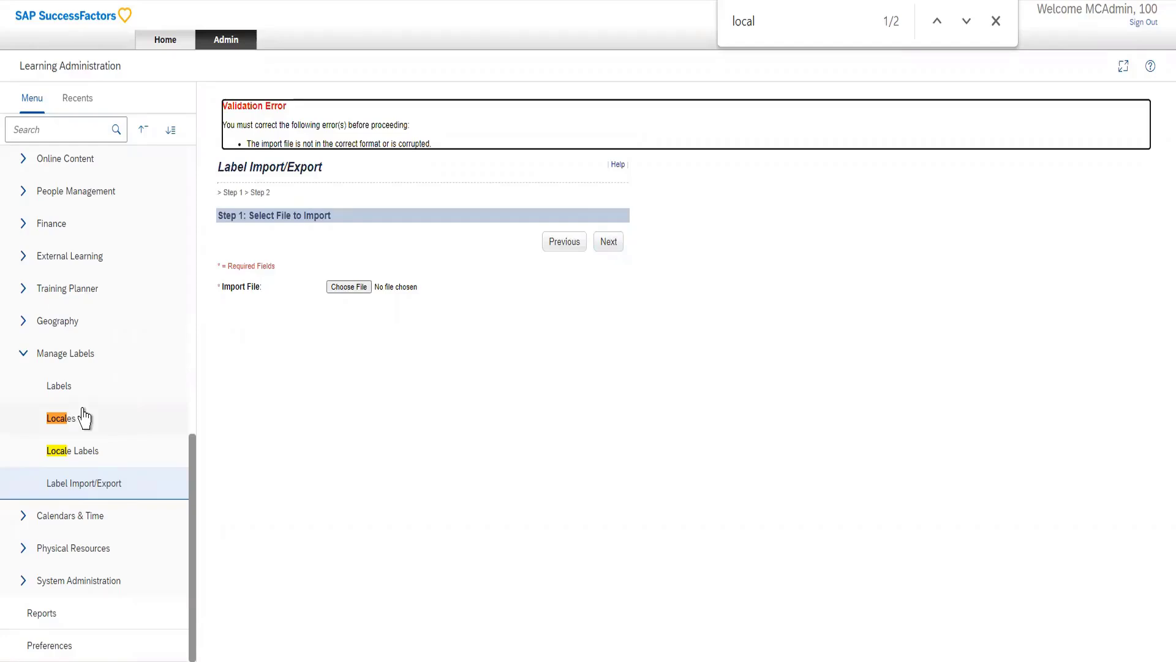
Step: Search the active learning items without further criteria and open the email notifications of AA_Scheduled_item (30000)
scroll(84, 418, up, 10)
click(72, 248)
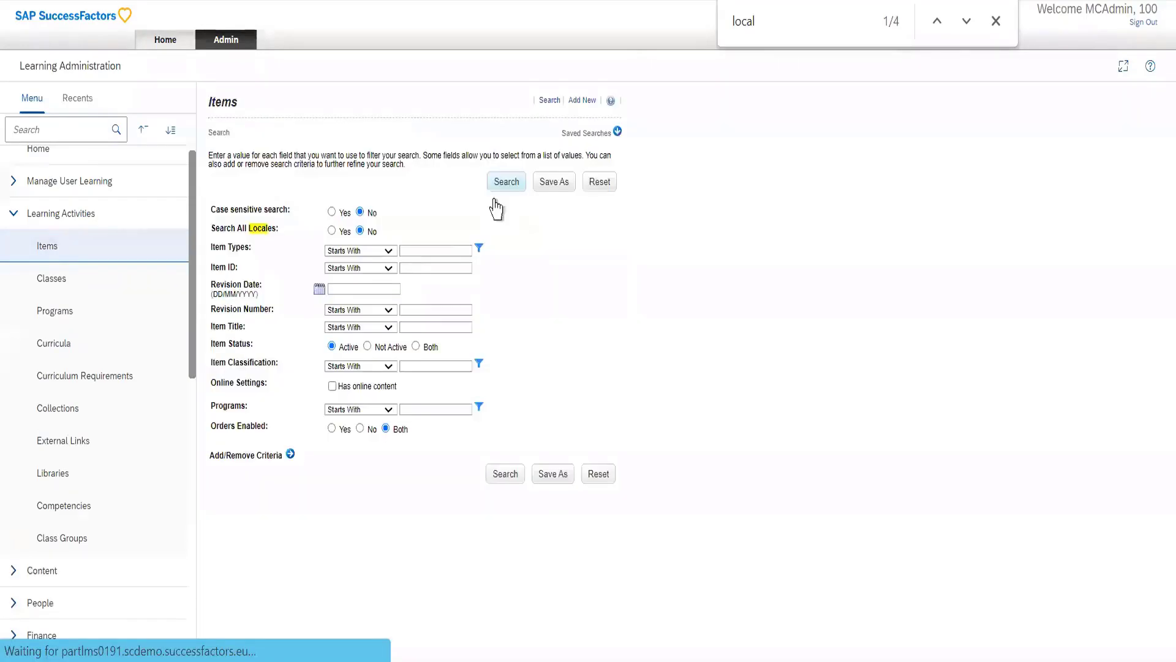
click(499, 481)
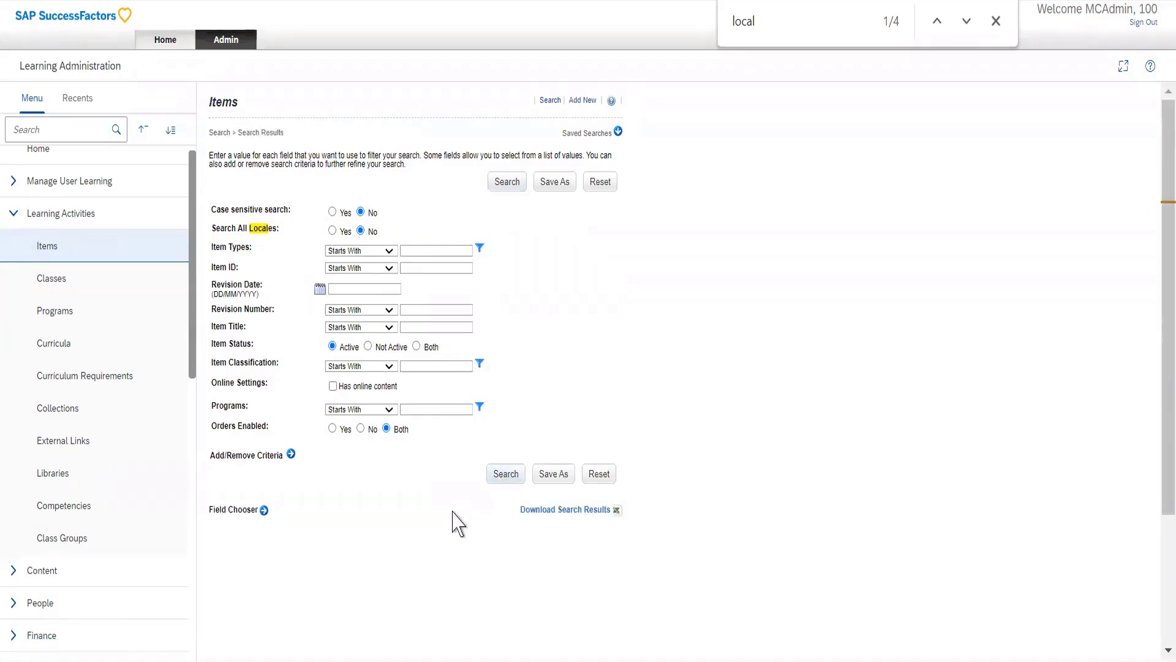
scroll(486, 370, down, 4)
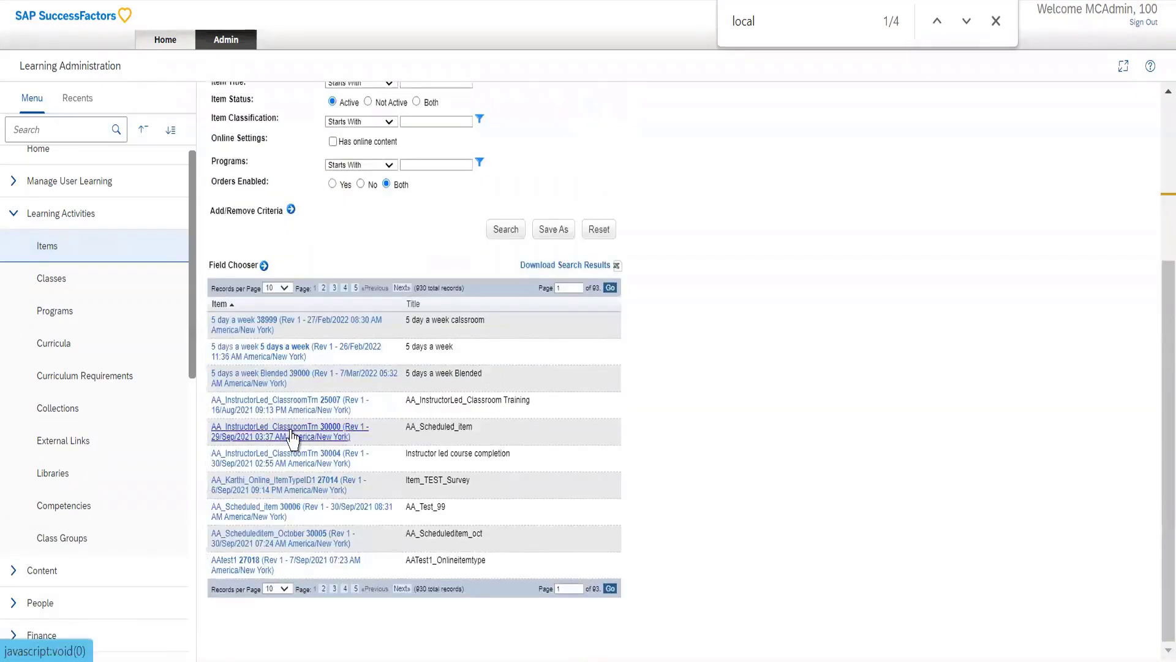
click(290, 436)
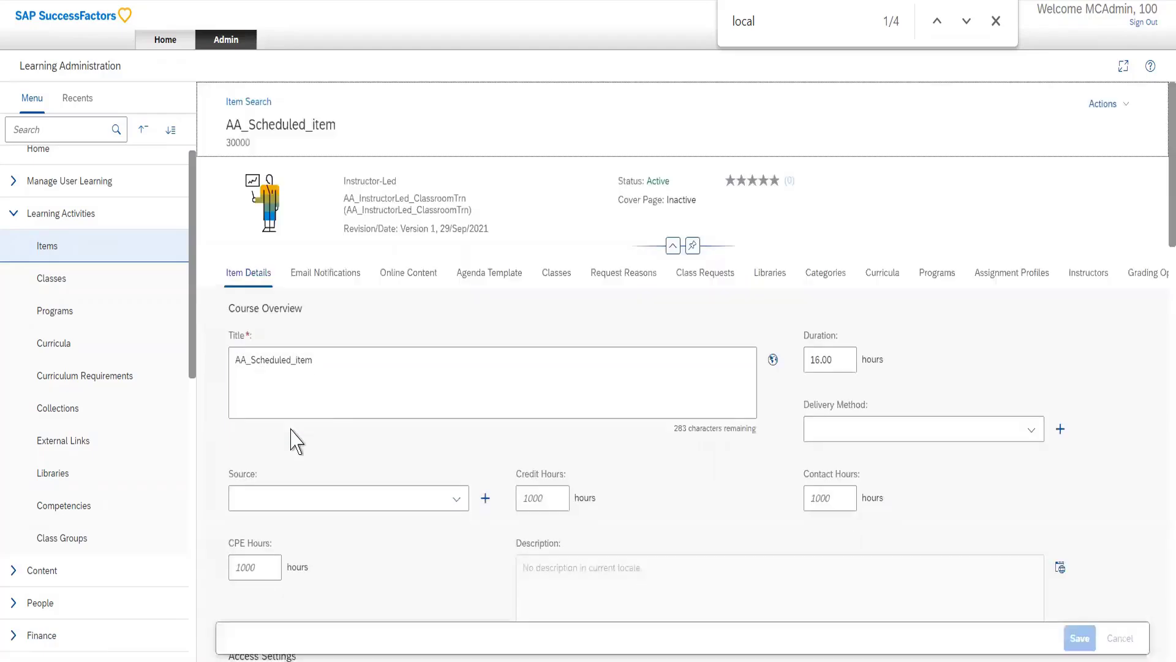
click(330, 277)
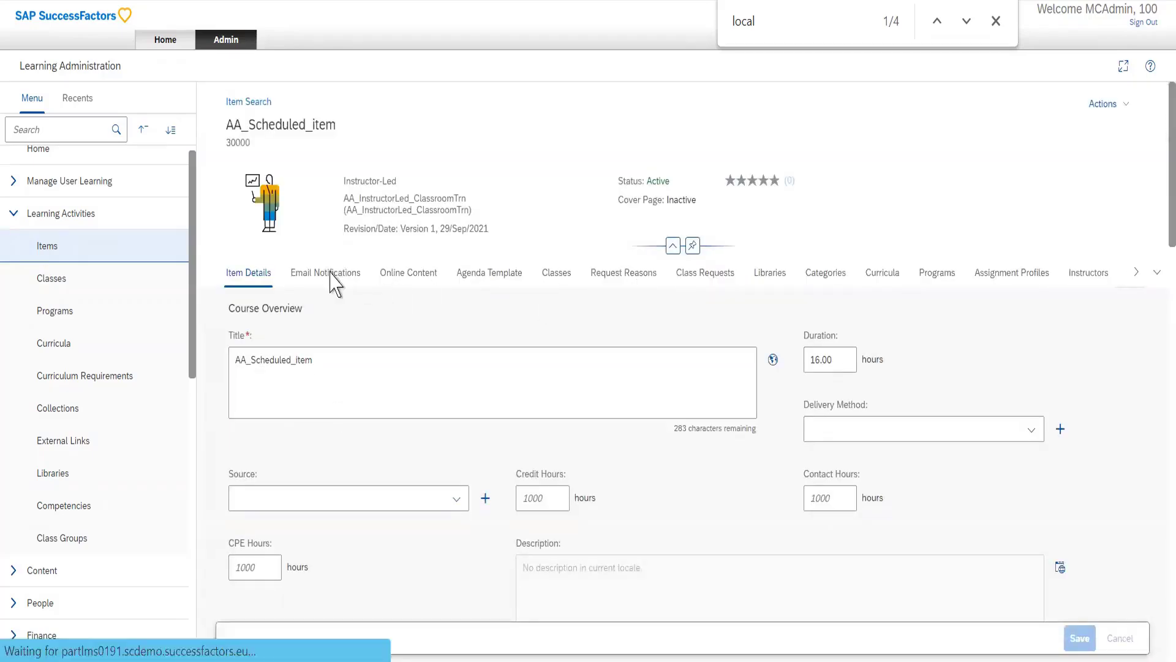